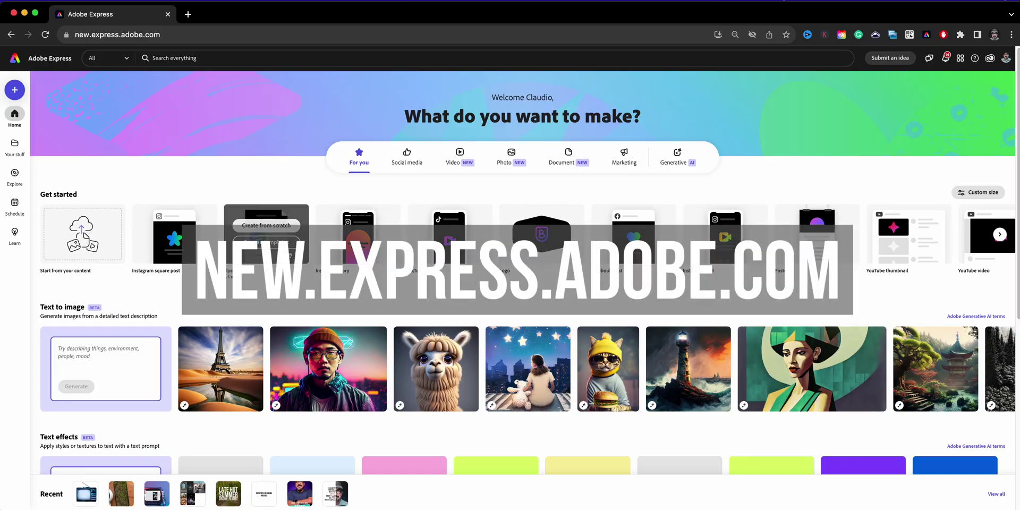
- Open the Create panel showing Square 1:1, Landscape 16:9 and Portrait 9:16 sizes
left_click(15, 91)
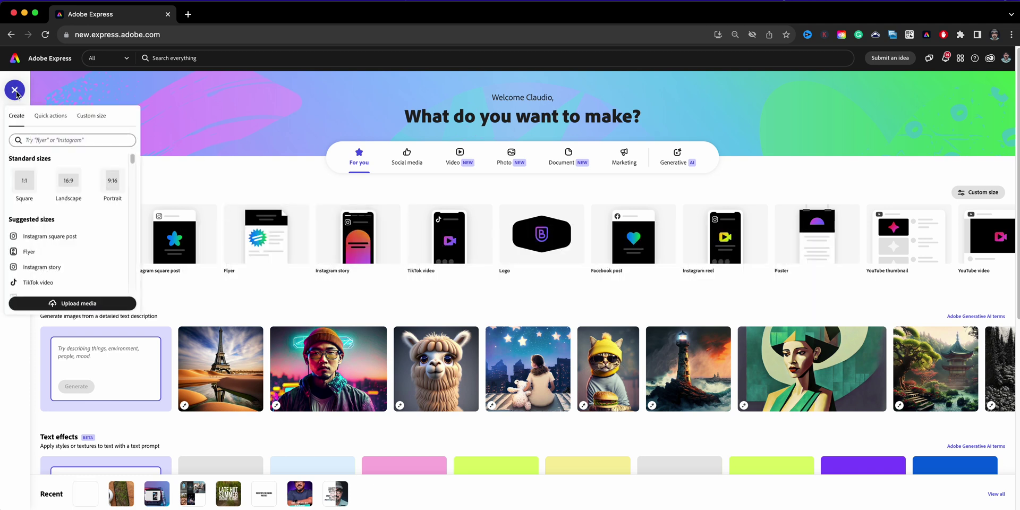
- Start a blank 1920×1080 landscape design and add the dark old-TV stock photo found by searching 'tv'
left_click(74, 181)
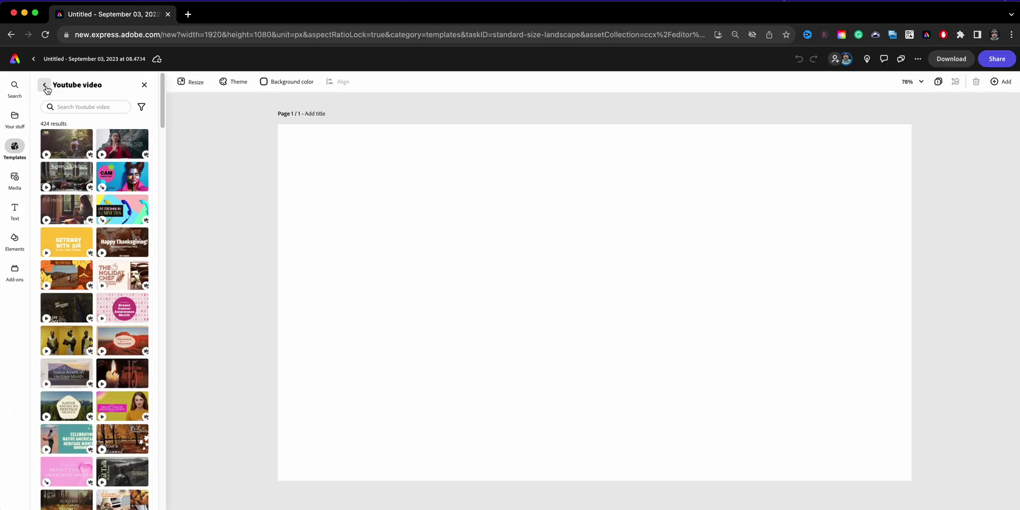
left_click(144, 85)
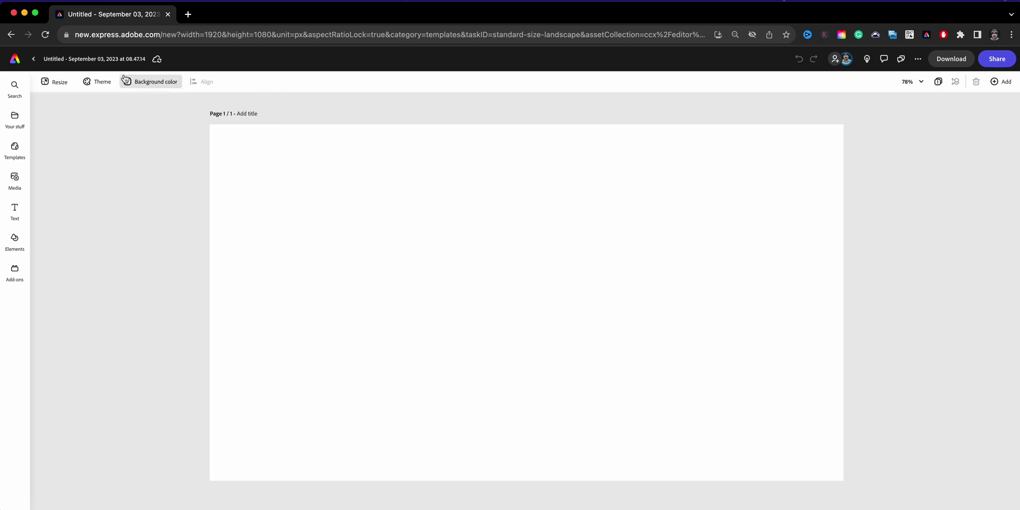
left_click(14, 177)
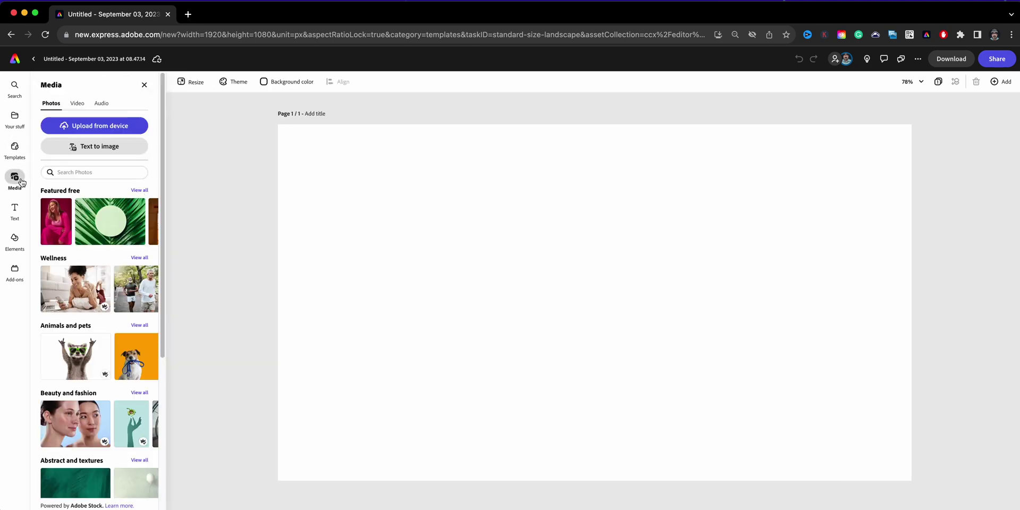
left_click(62, 173)
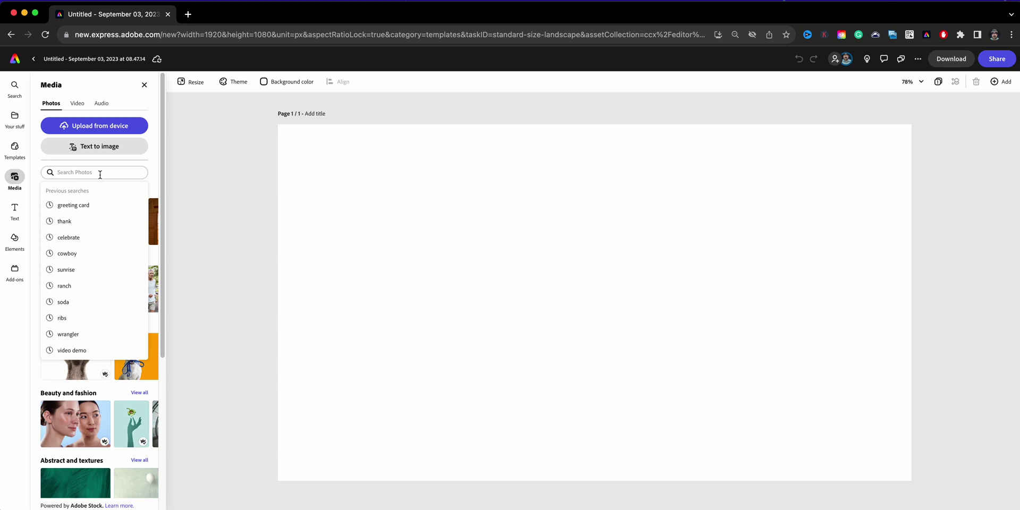
type("tv")
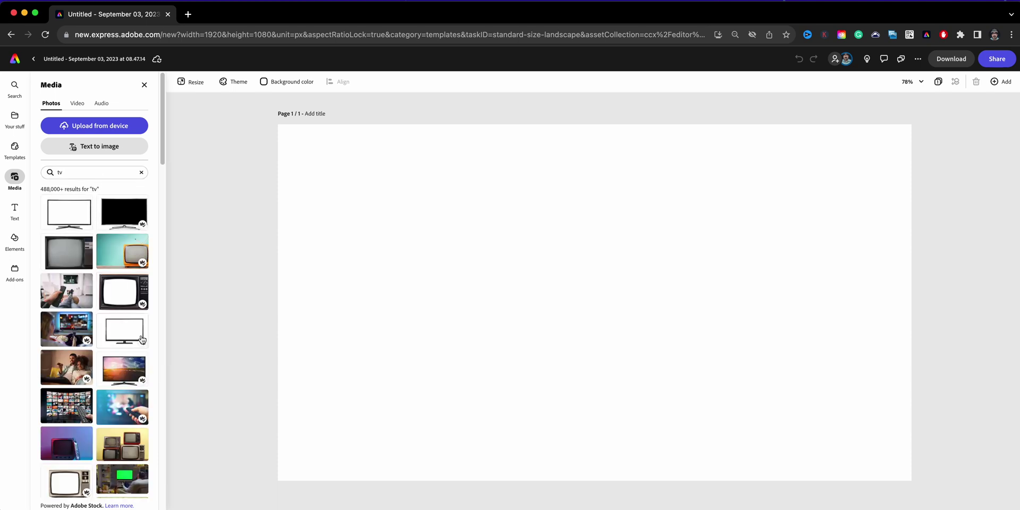
scroll(136, 348, "down", 5)
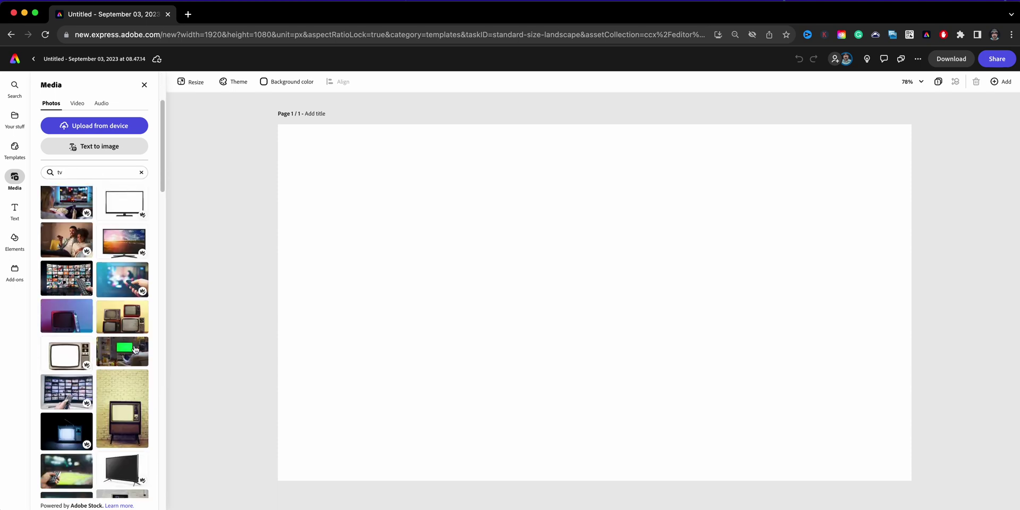
scroll(135, 349, "down", 4)
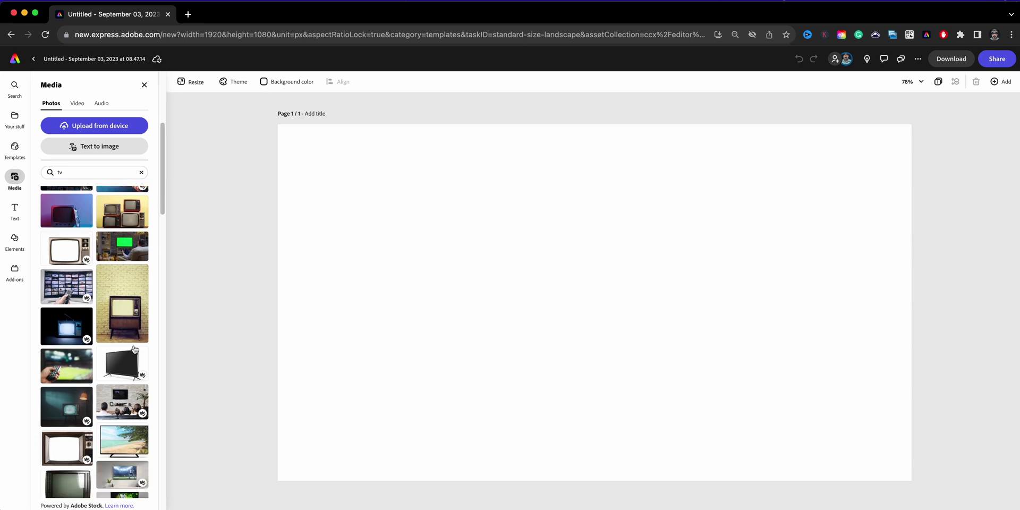
scroll(135, 349, "down", 1)
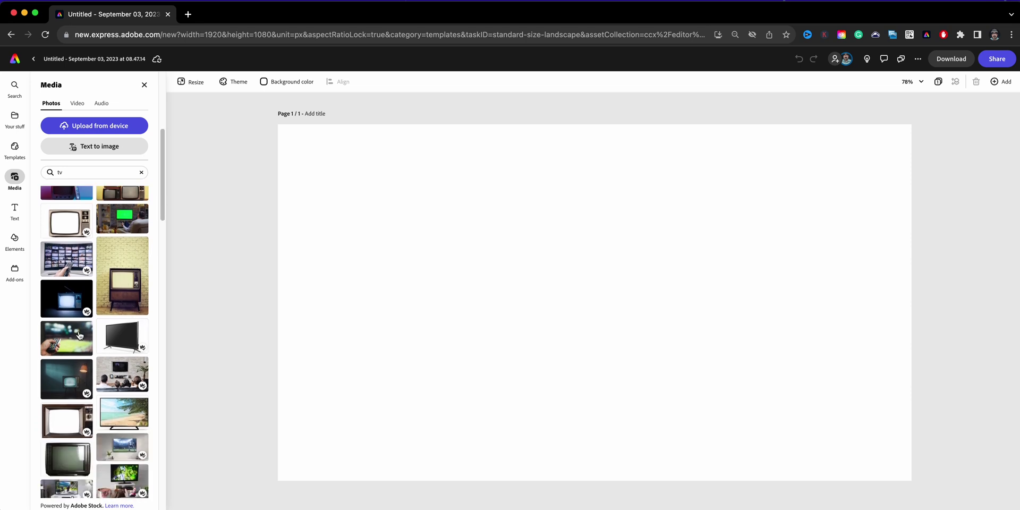
left_click(77, 304)
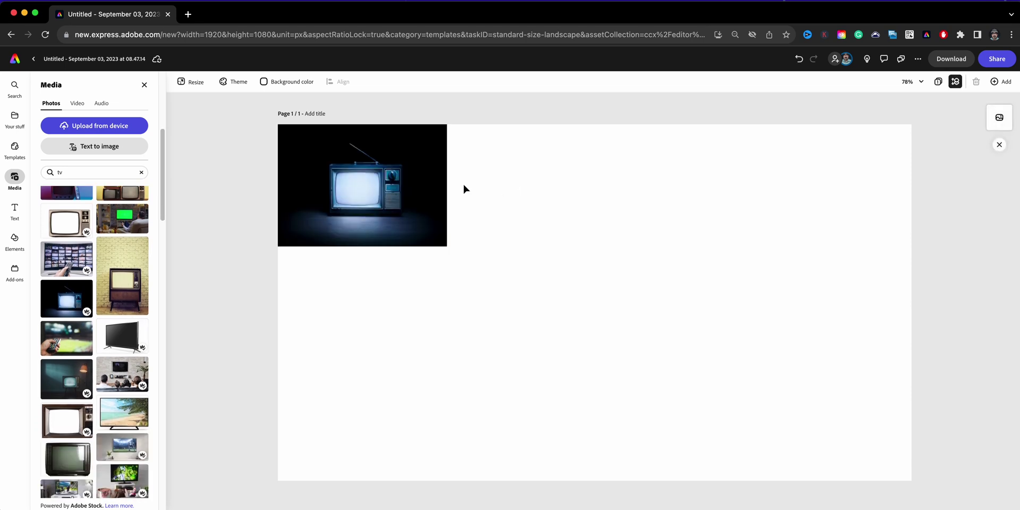
- Enlarge the TV photo to the full page width, centre it, and remove its dark background
left_click(422, 195)
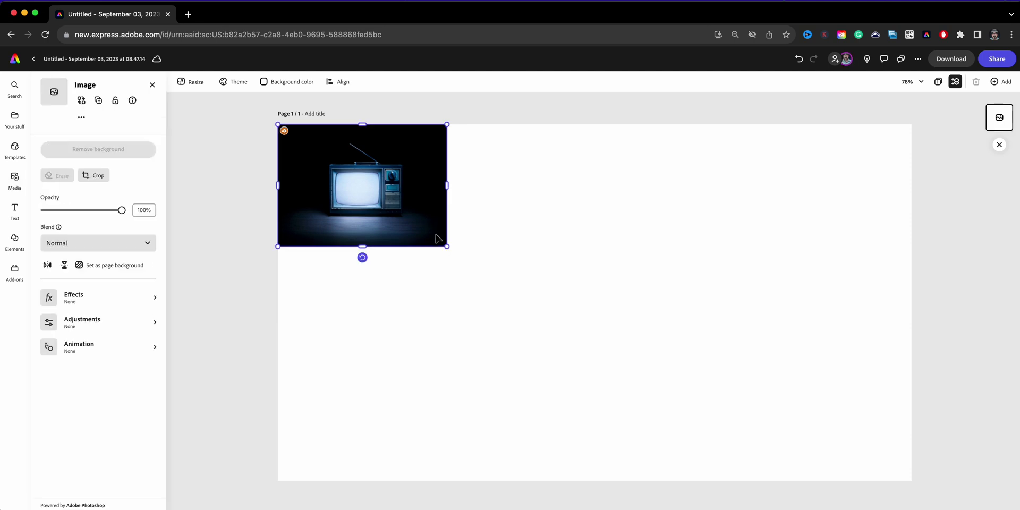
left_click_drag(449, 247, 869, 487)
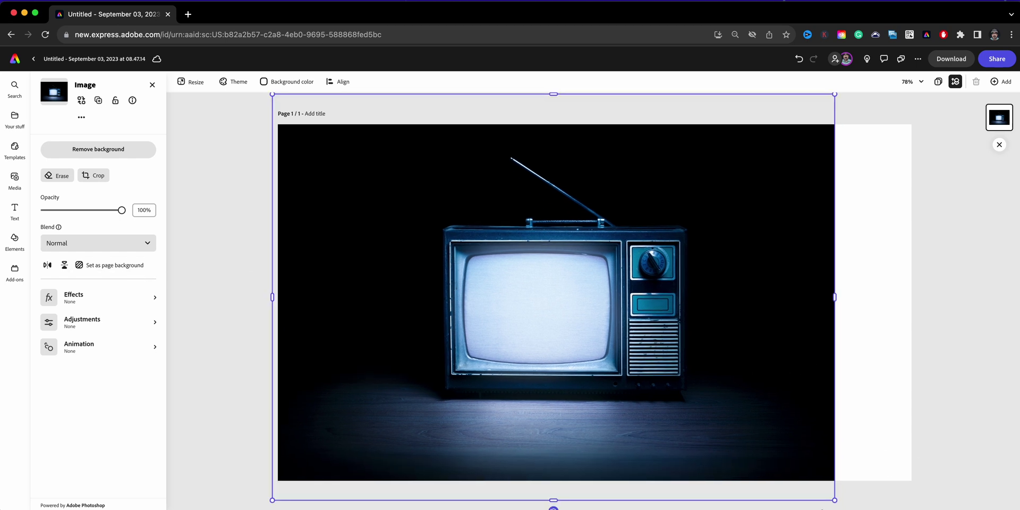
left_click_drag(835, 500, 929, 509)
left_click_drag(836, 440, 832, 417)
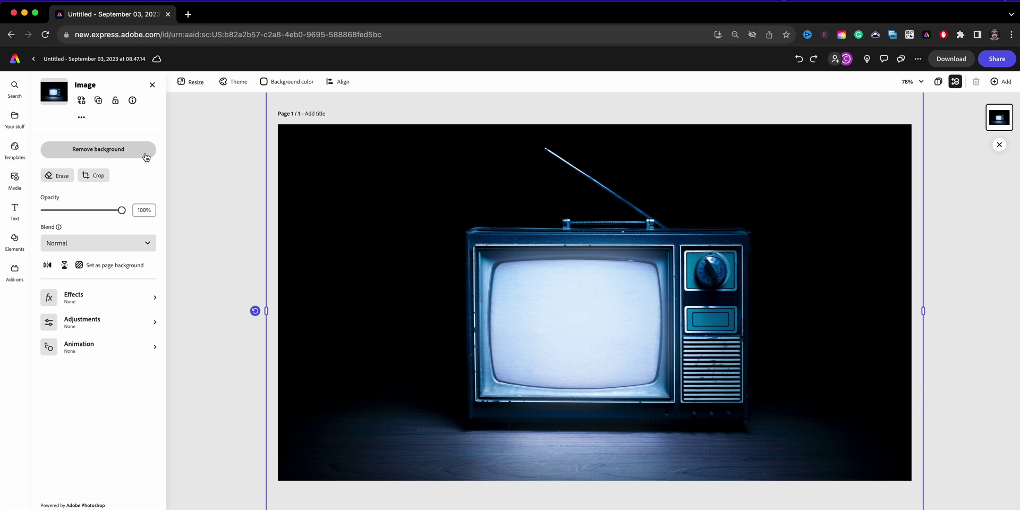
left_click(146, 156)
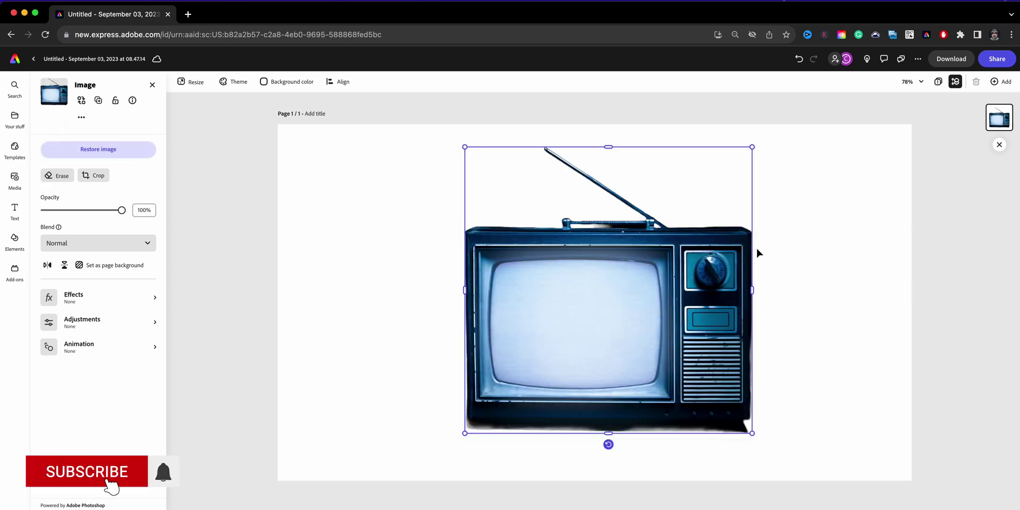
- Extend the cut-out TV's crop frame out to the page edges
left_click(98, 177)
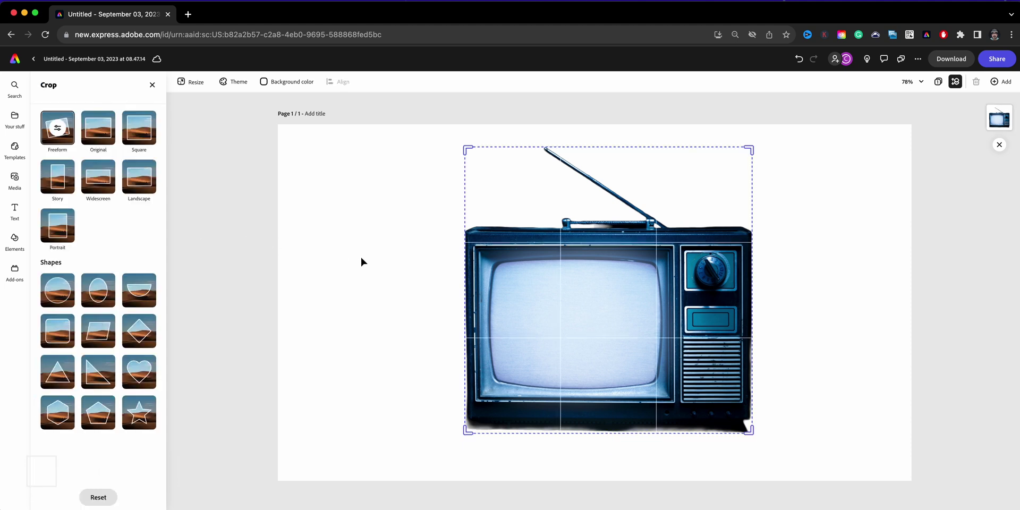
left_click_drag(467, 429, 272, 472)
left_click_drag(750, 151, 926, 111)
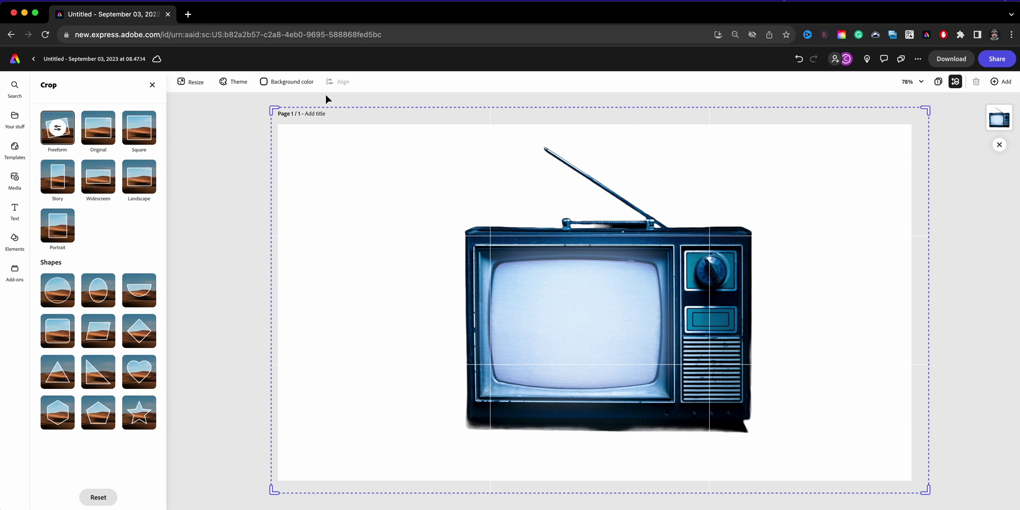
left_click(152, 85)
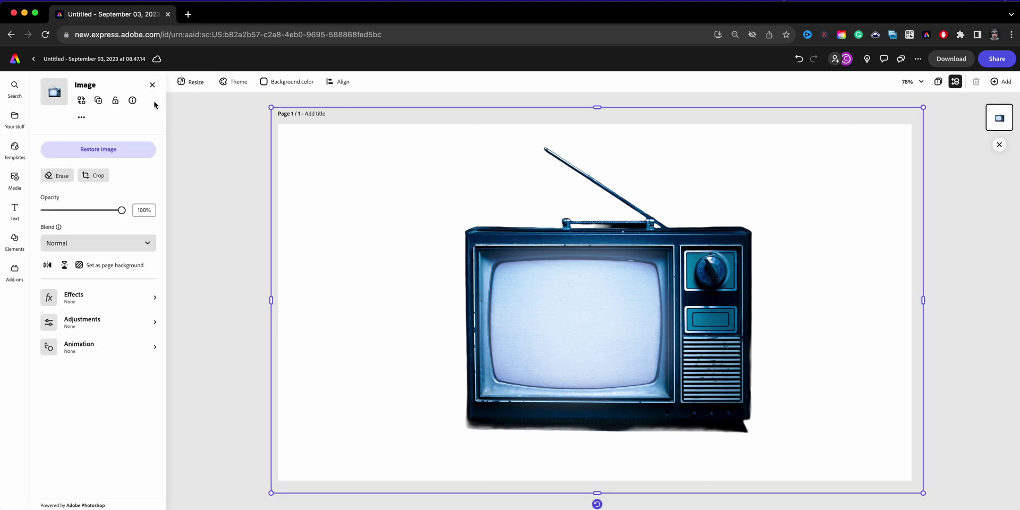
left_click(64, 176)
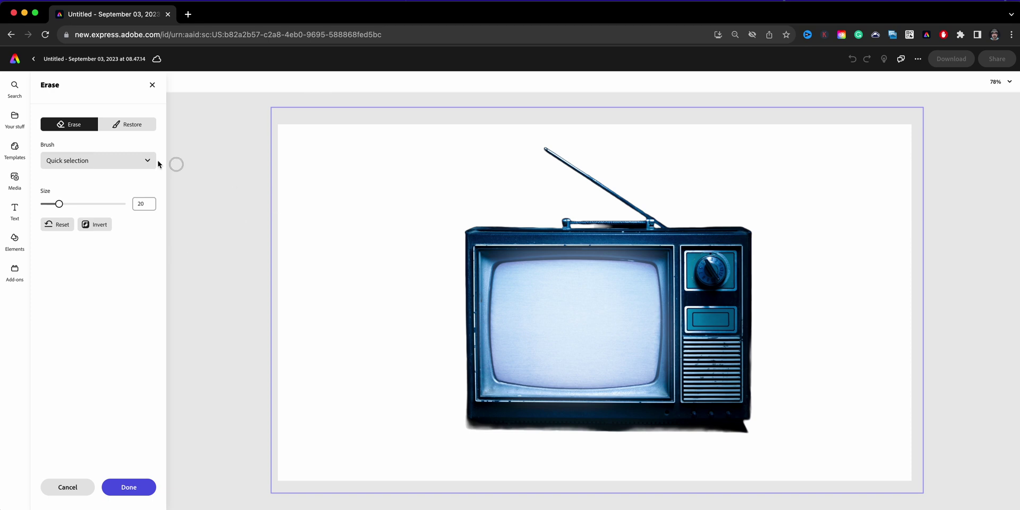
- Restore the dark background around the TV using a size-64 Quick selection brush
left_click(127, 127)
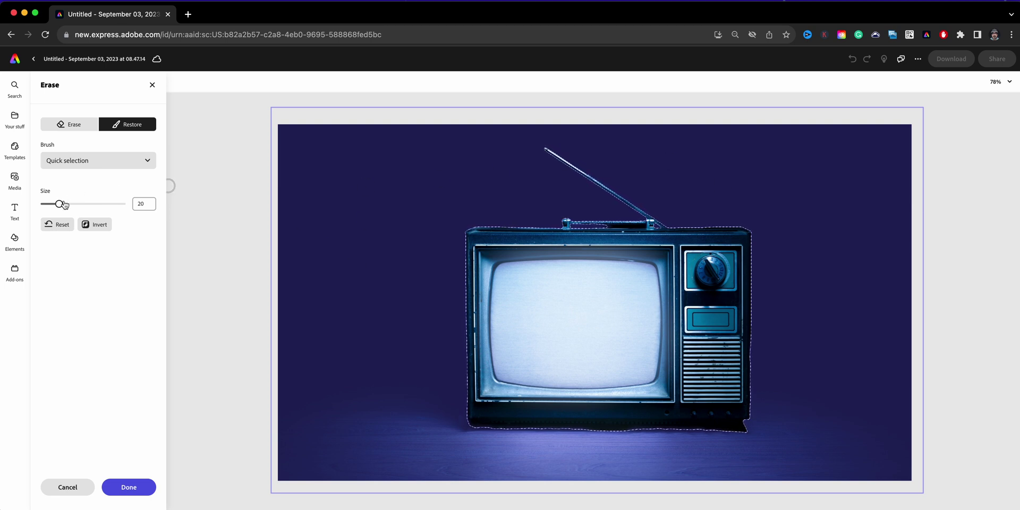
left_click_drag(59, 204, 93, 204)
left_click(375, 227)
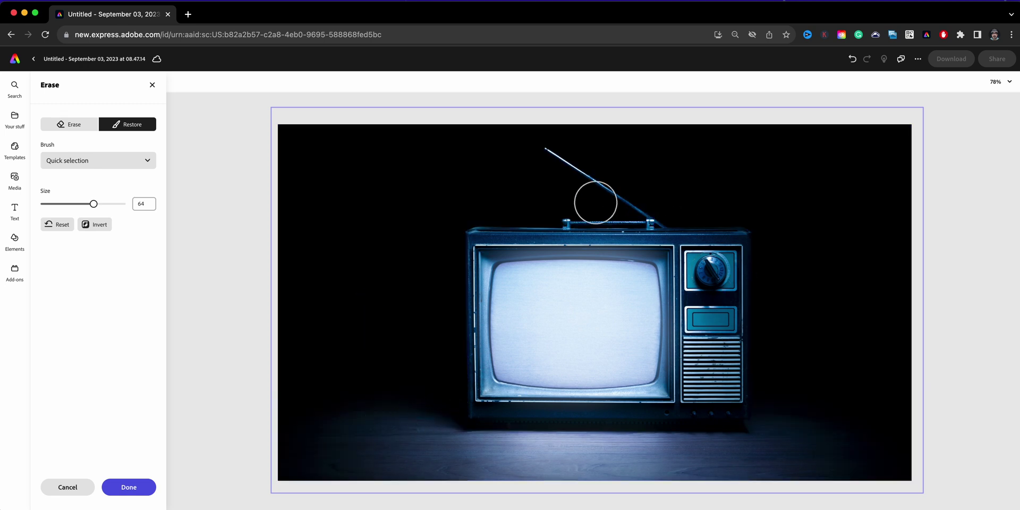
- Erase only the TV screen with a small brush and apply the edits
left_click(69, 126)
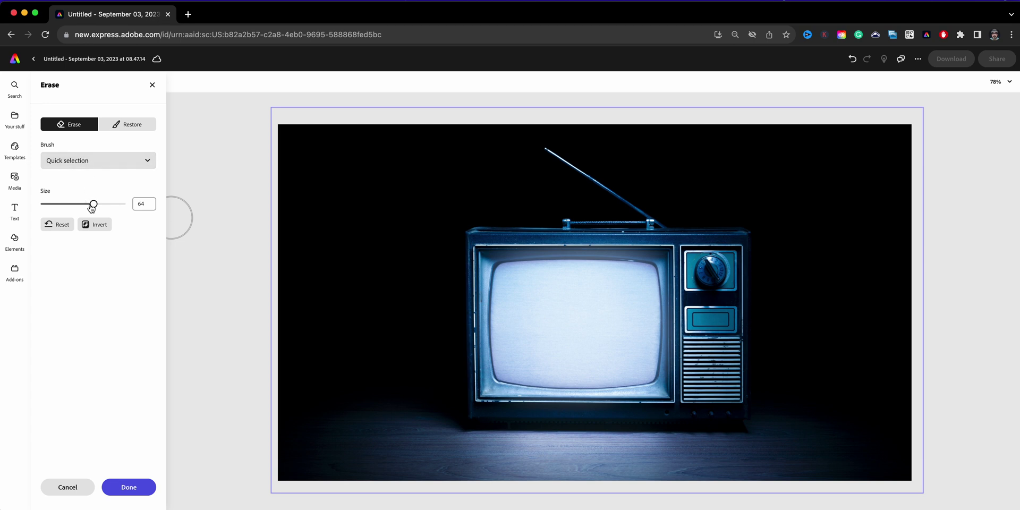
left_click_drag(91, 207, 49, 207)
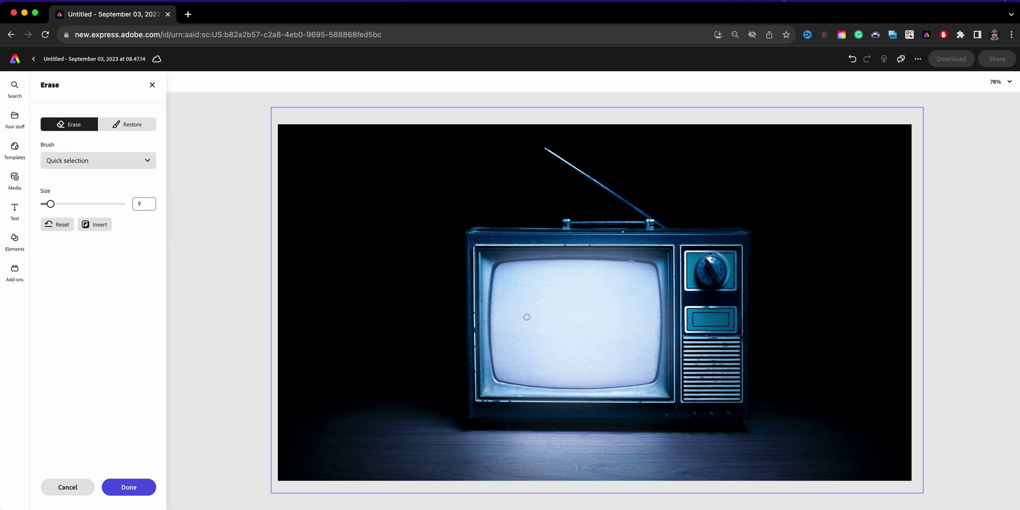
left_click(550, 309)
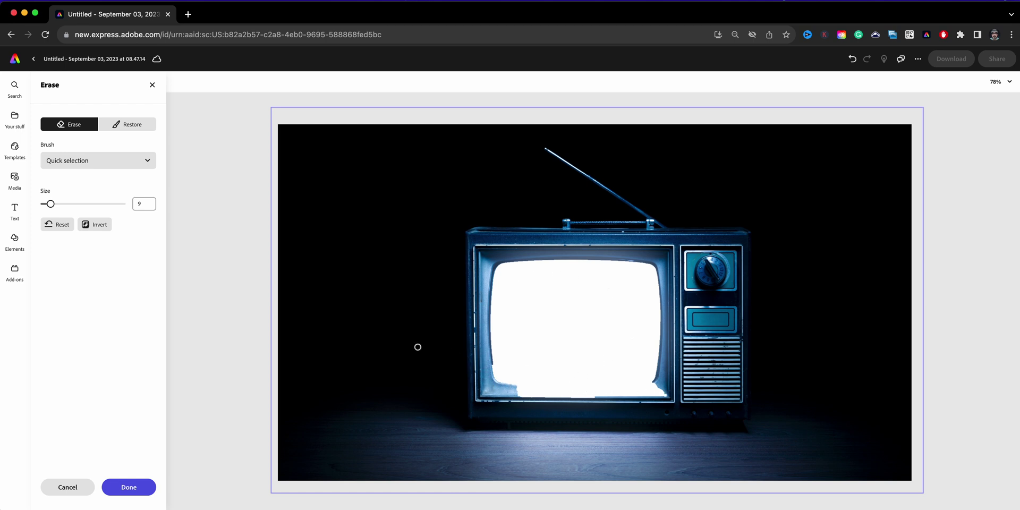
left_click(133, 126)
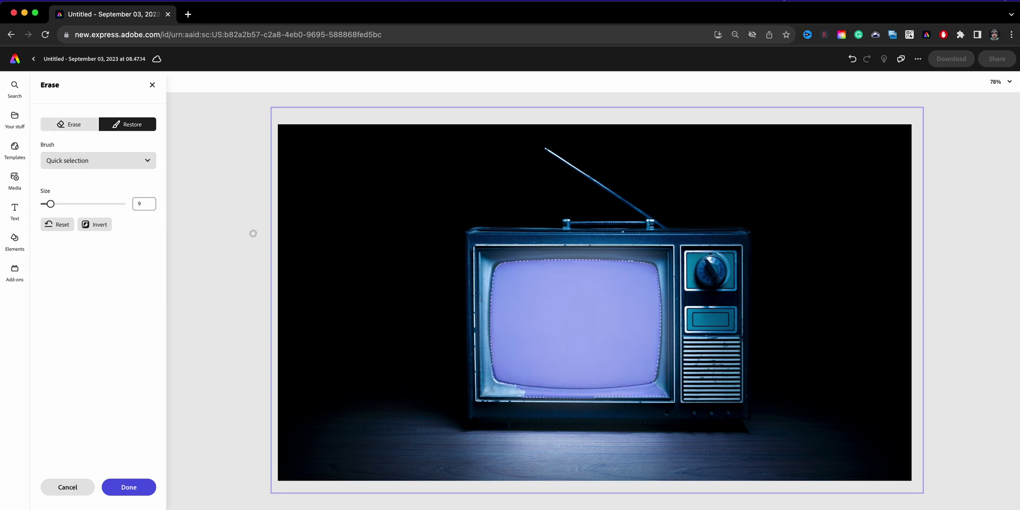
left_click_drag(52, 206, 59, 204)
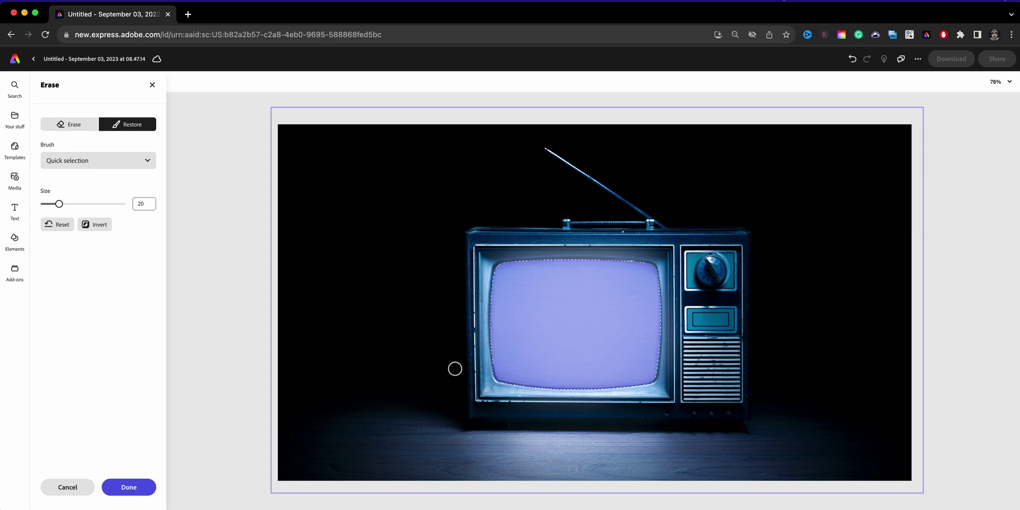
left_click(129, 486)
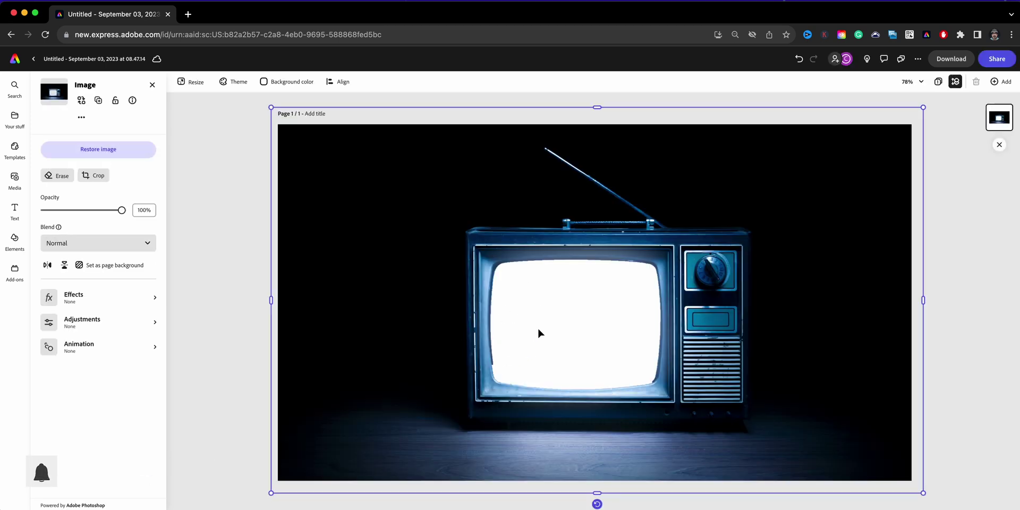
- Set the page background to the grey-teal Secondary swatch
left_click(301, 91)
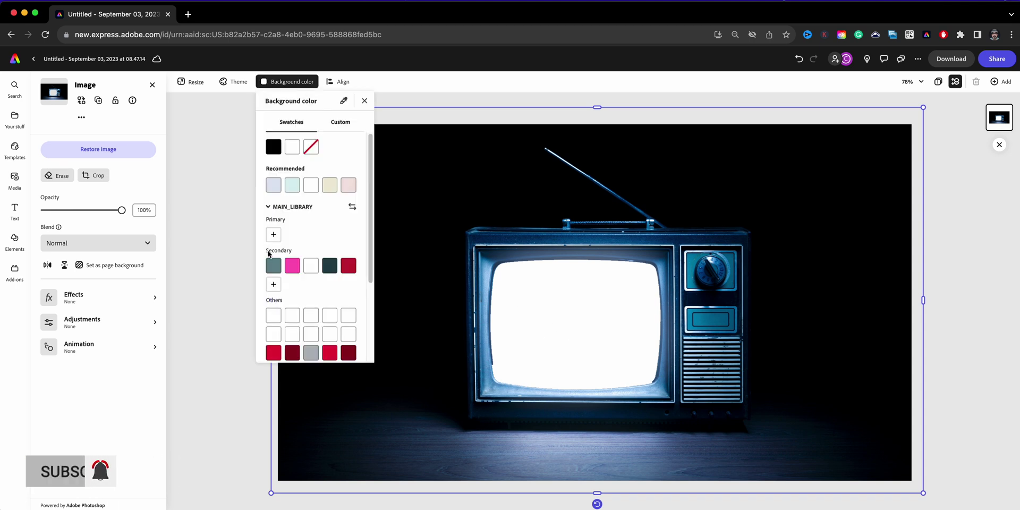
left_click(273, 264)
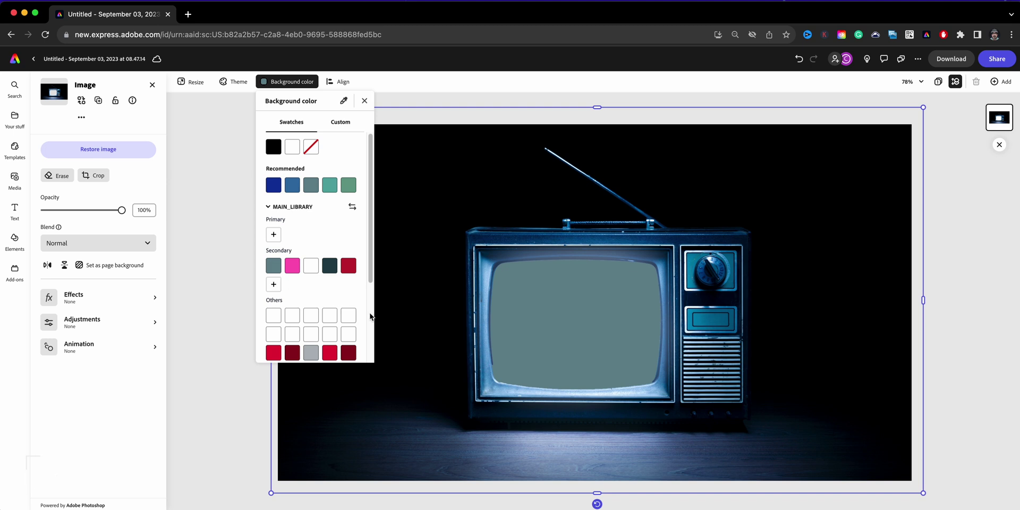
left_click(190, 391)
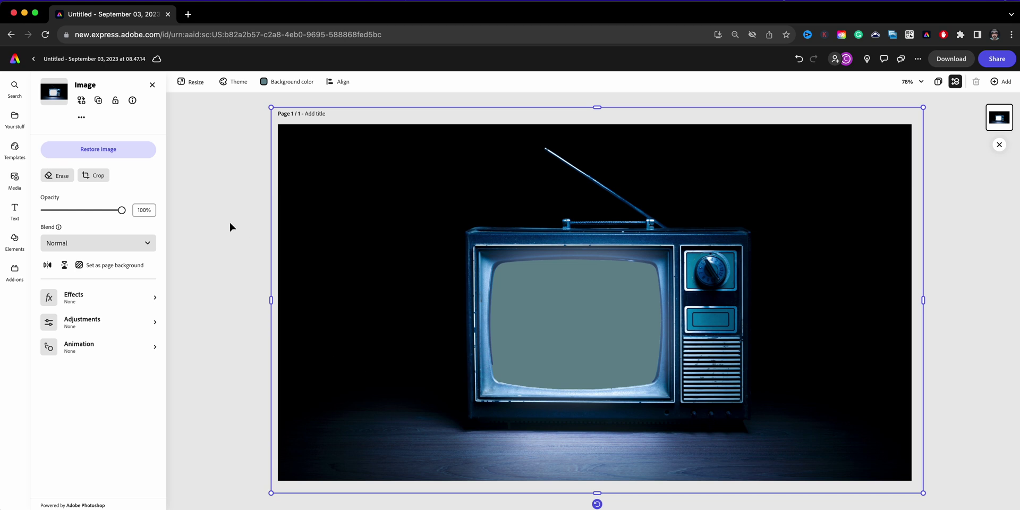
left_click(20, 181)
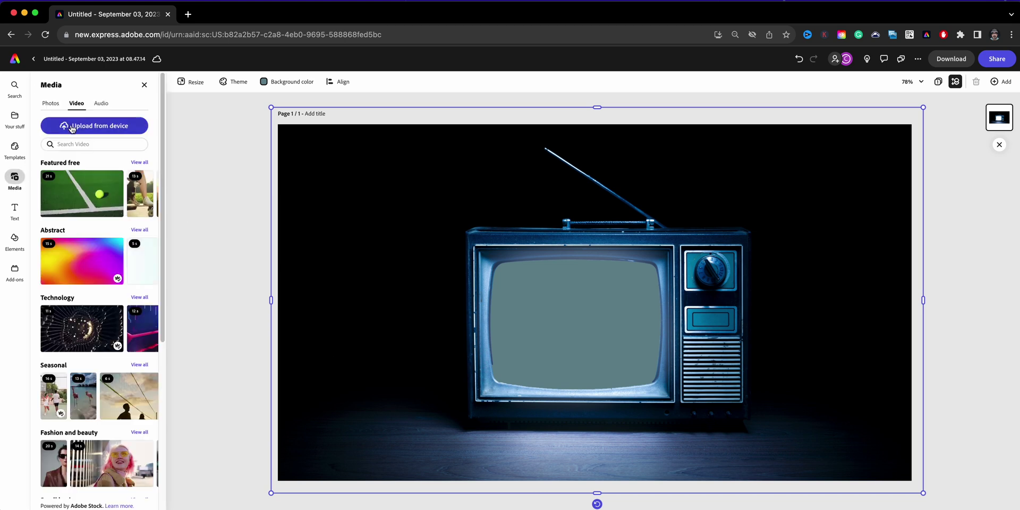
- Search stock videos for 'static' and place the Analog TV Static clip over the TV screen
left_click(71, 142)
type("static")
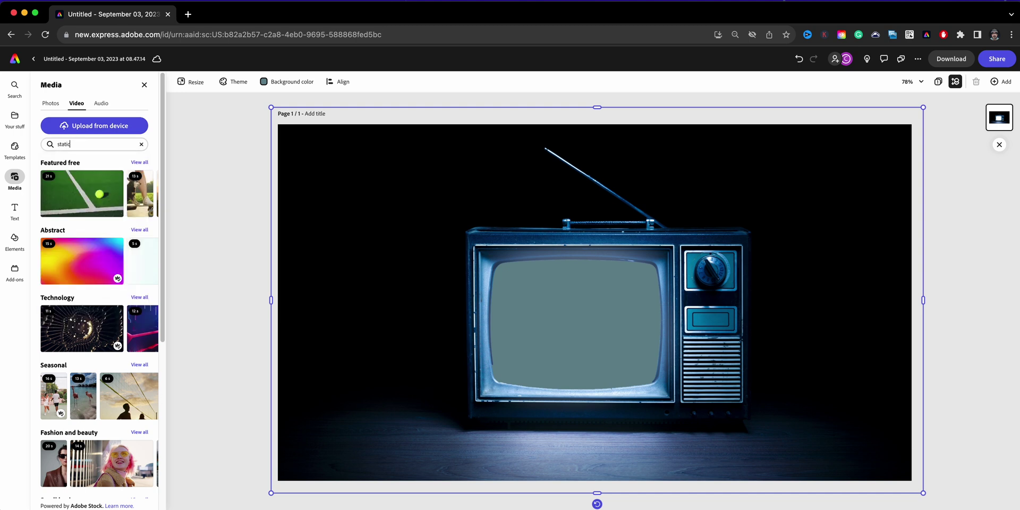
key("Return")
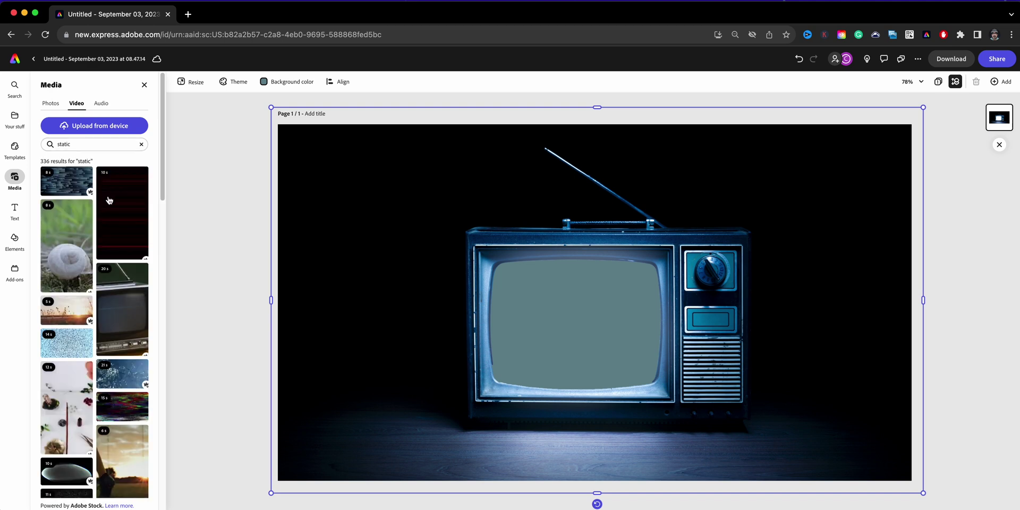
scroll(84, 306, "down", 1)
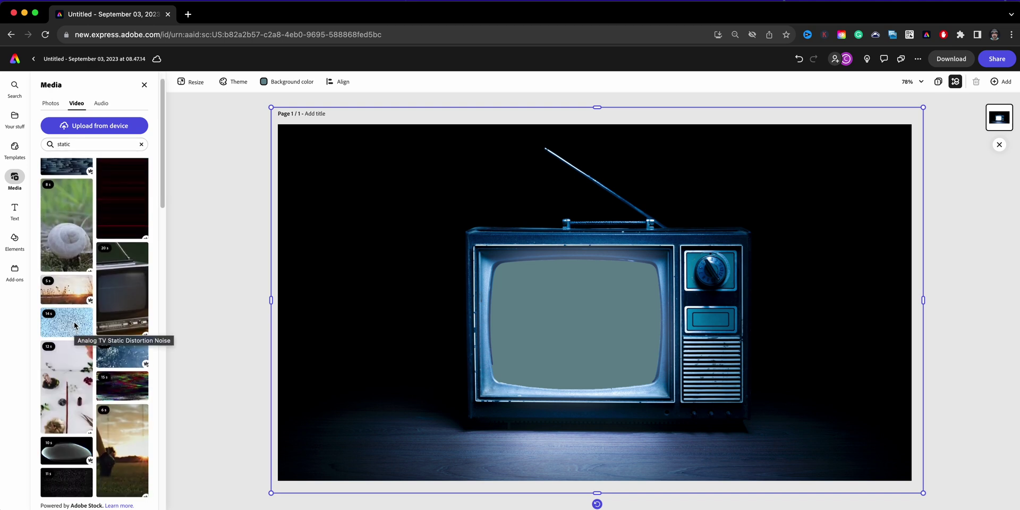
left_click(74, 325)
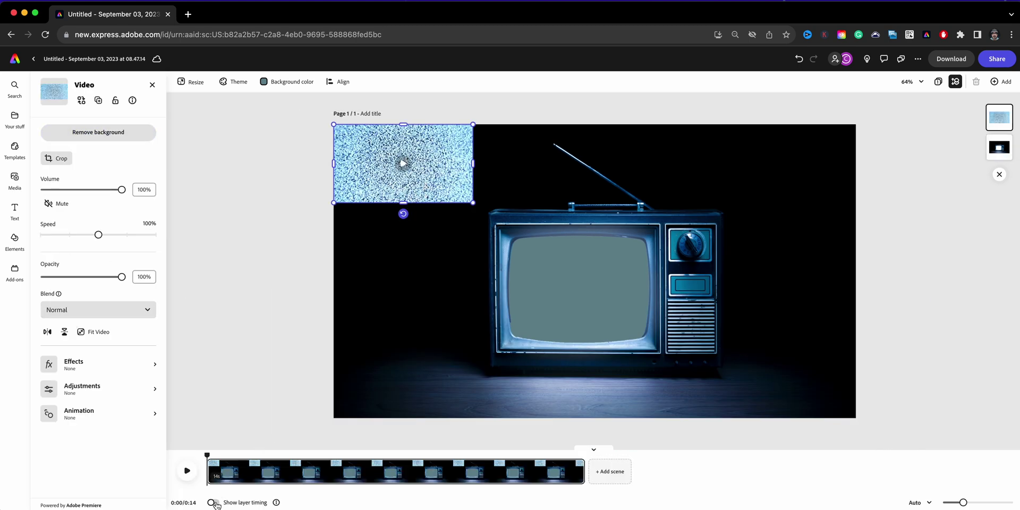
left_click(213, 502)
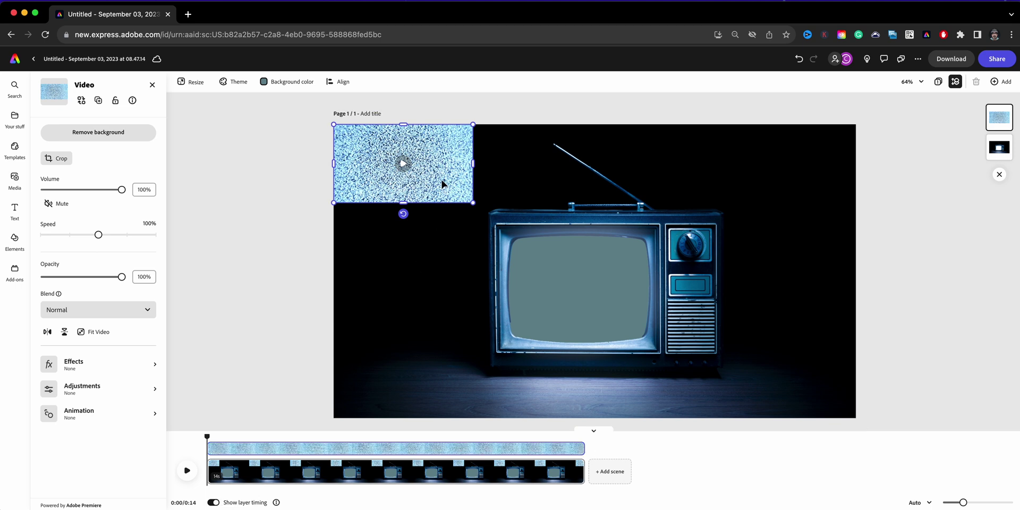
left_click_drag(440, 182, 665, 323)
left_click_drag(626, 282, 617, 299)
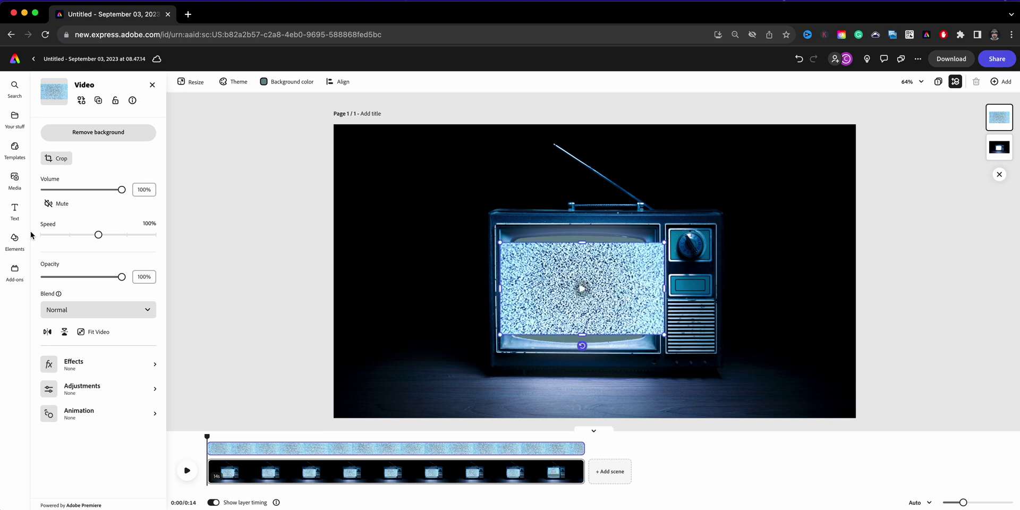
- Crop the static clip to fit the screen and move the TV photo layer above it
left_click(60, 159)
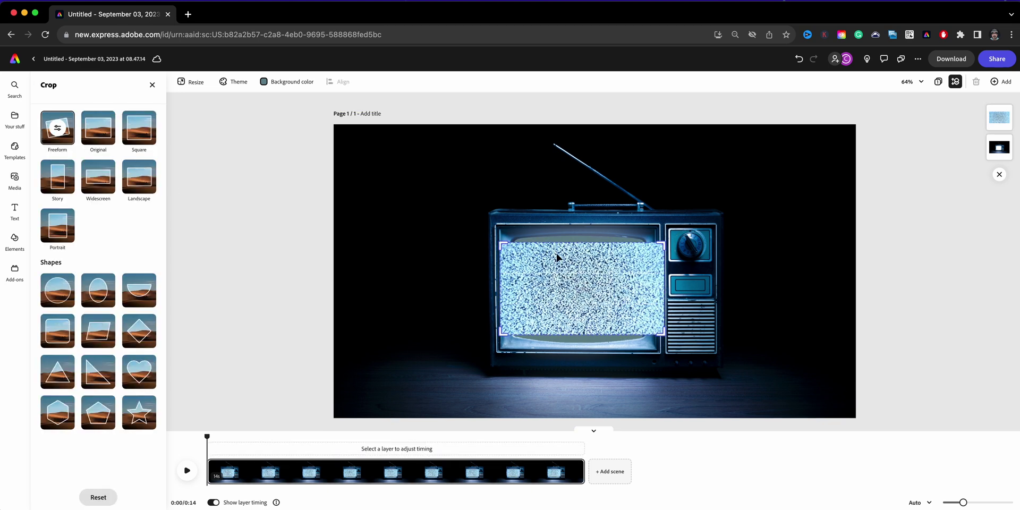
left_click_drag(502, 246, 502, 235)
left_click_drag(501, 336, 501, 349)
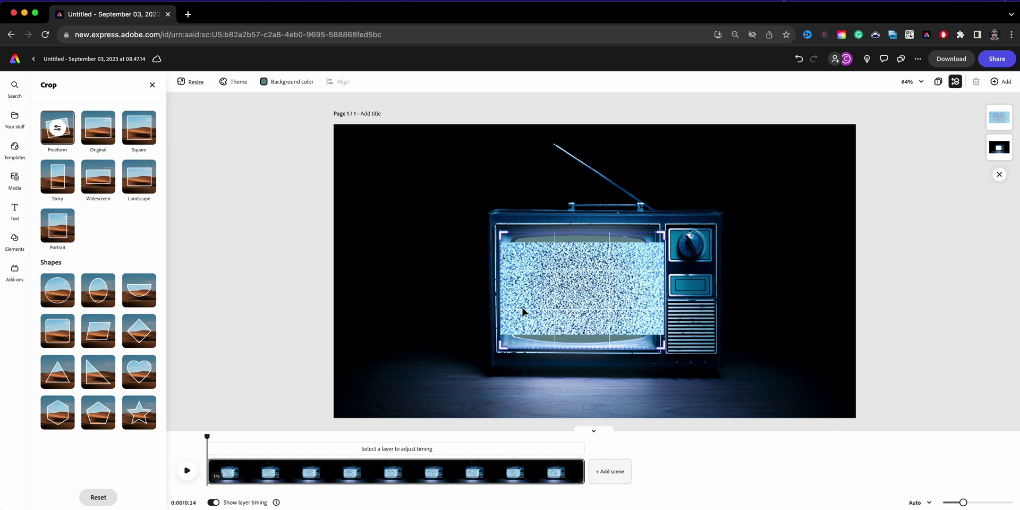
left_click_drag(535, 308, 531, 293)
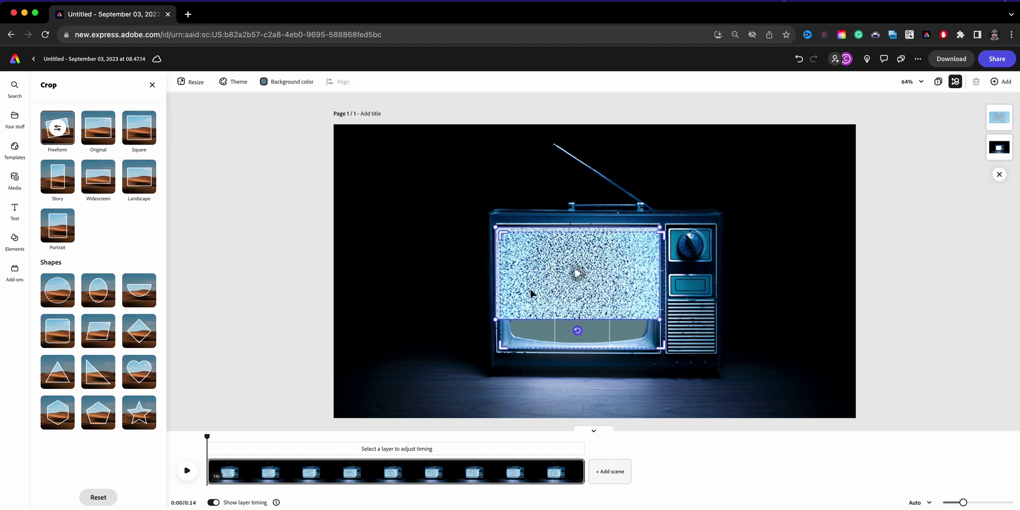
left_click_drag(660, 319, 704, 379)
left_click_drag(623, 289, 600, 292)
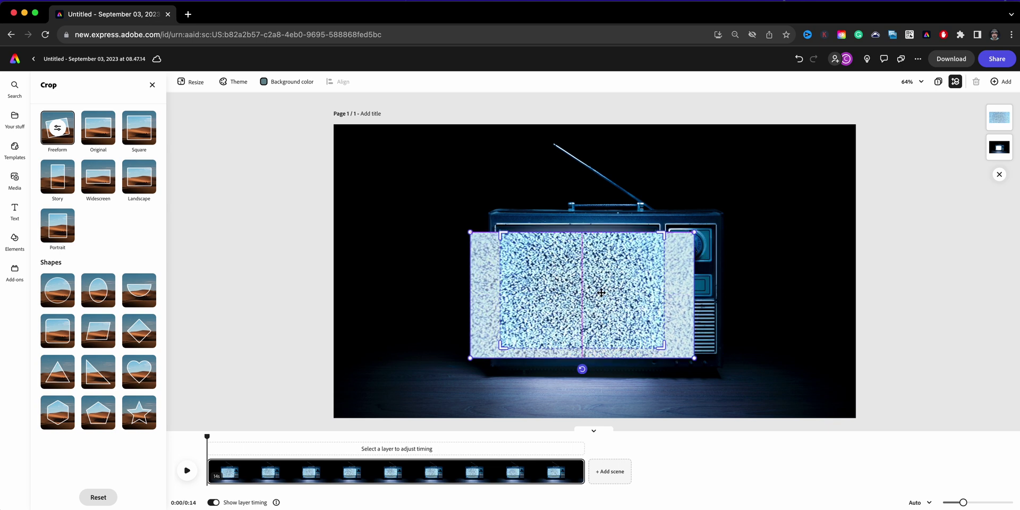
left_click(237, 374)
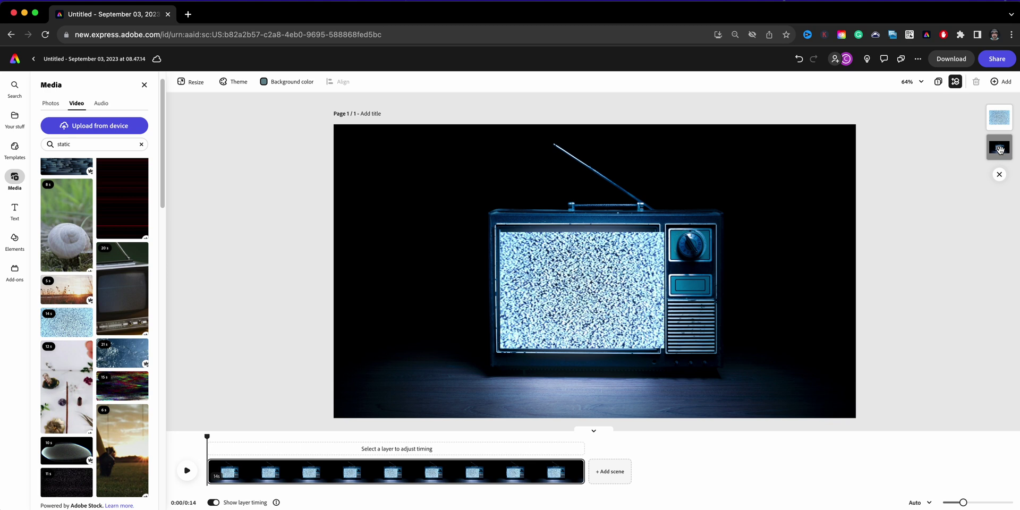
left_click_drag(1000, 149, 999, 117)
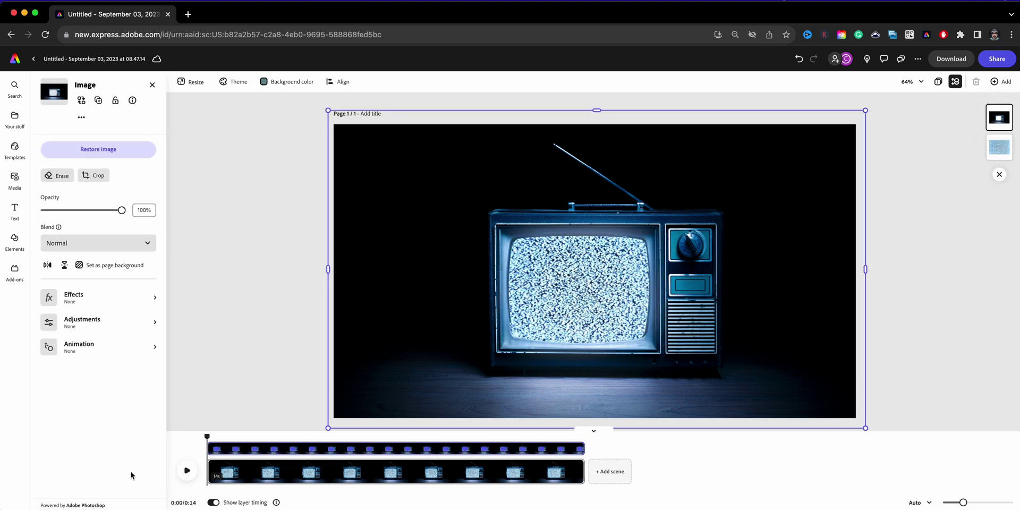
- Preview playback, then trim the static clip's start so the screen begins grey
left_click(186, 471)
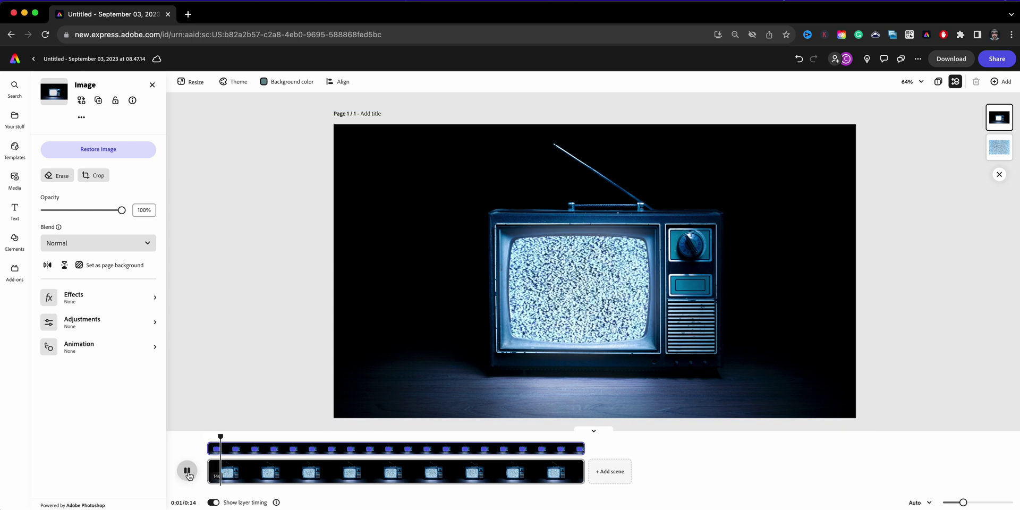
left_click(253, 432)
left_click(582, 290)
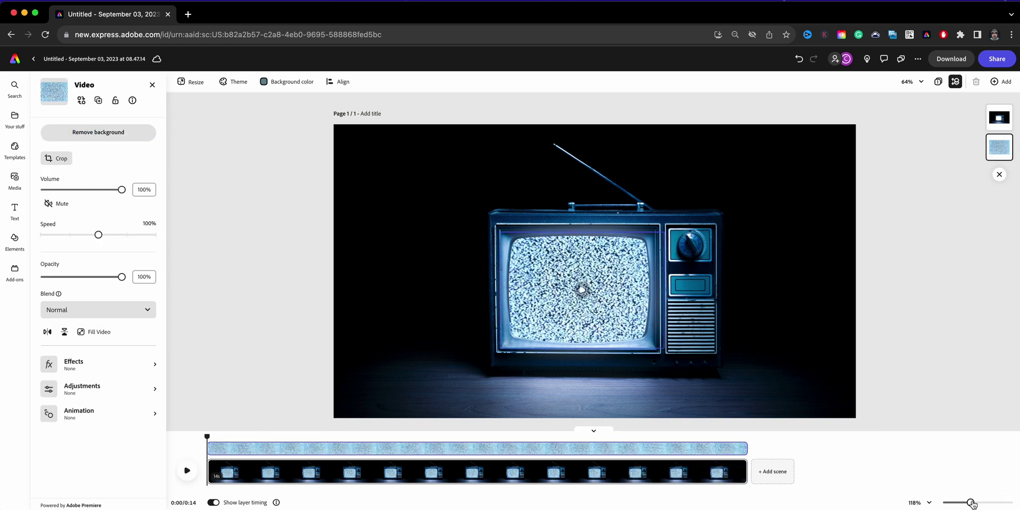
left_click_drag(971, 504, 989, 503)
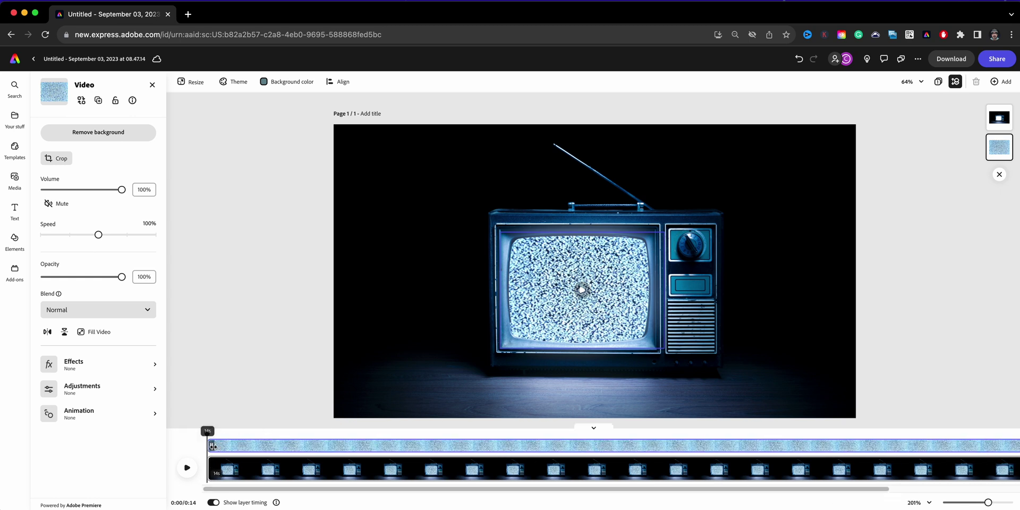
left_click_drag(220, 450, 187, 441)
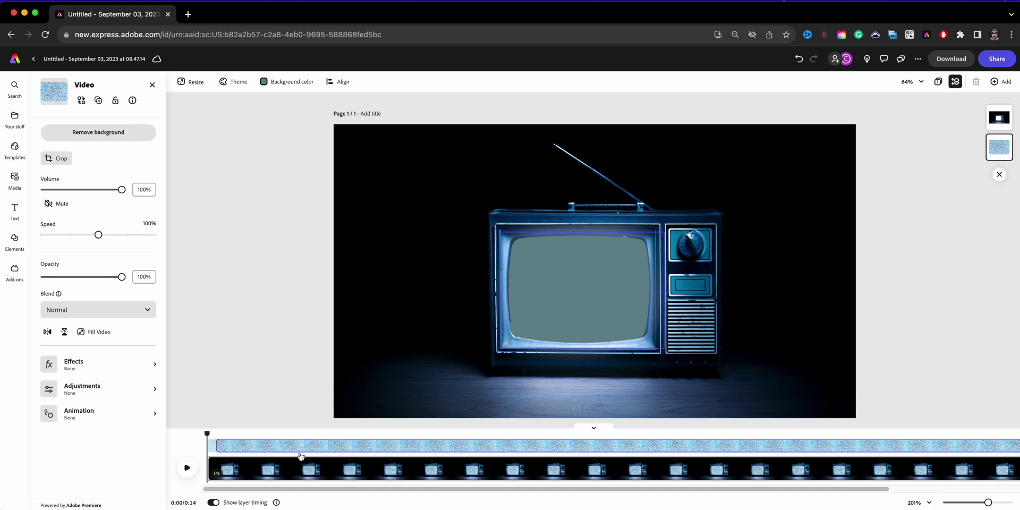
left_click(152, 85)
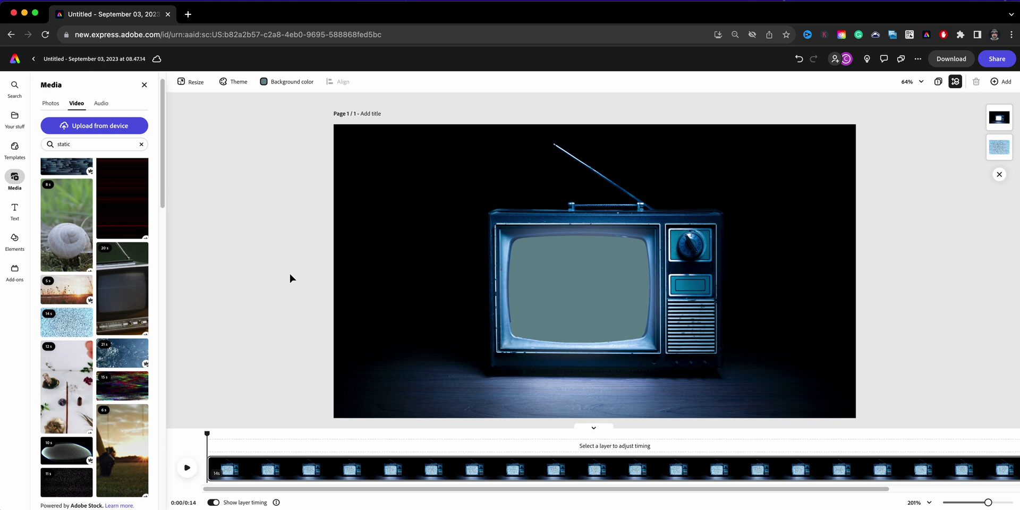
- Shorten the static clip to about 0.7 seconds and preview it from the start
left_click(1011, 144)
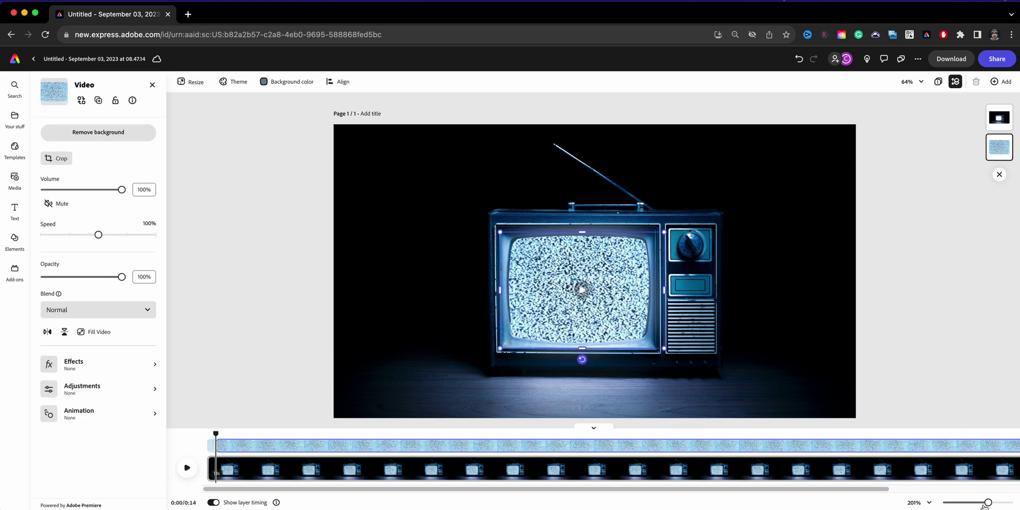
left_click_drag(984, 505, 970, 503)
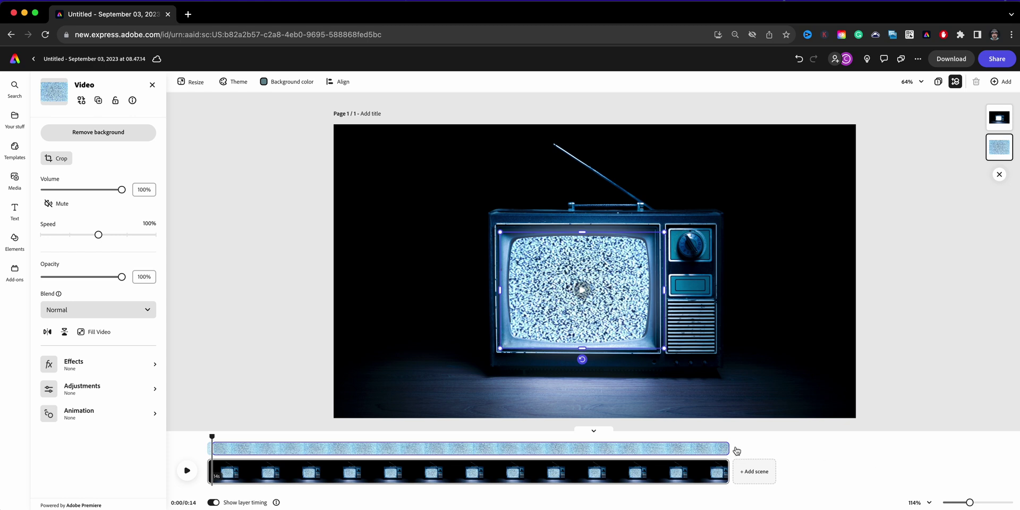
left_click_drag(736, 451, 230, 407)
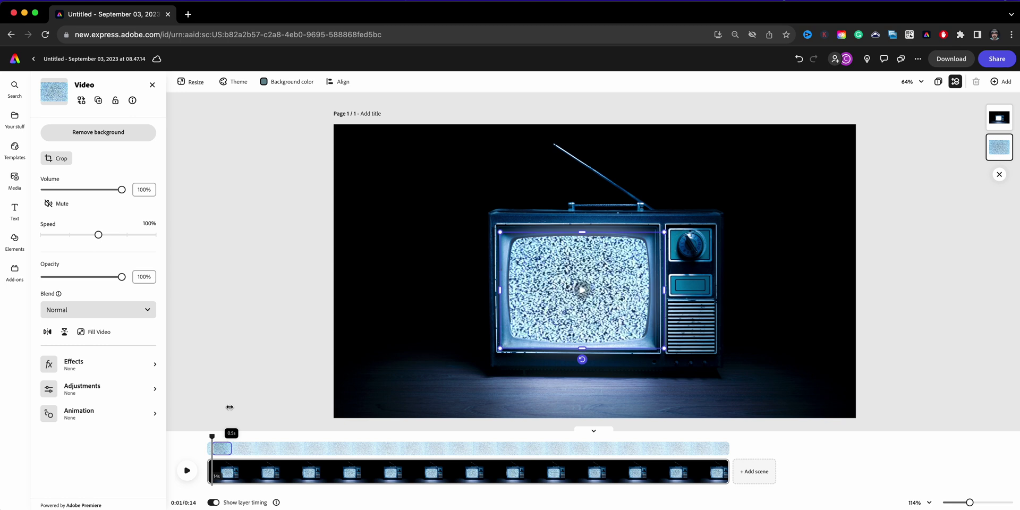
left_click(211, 435)
key("space")
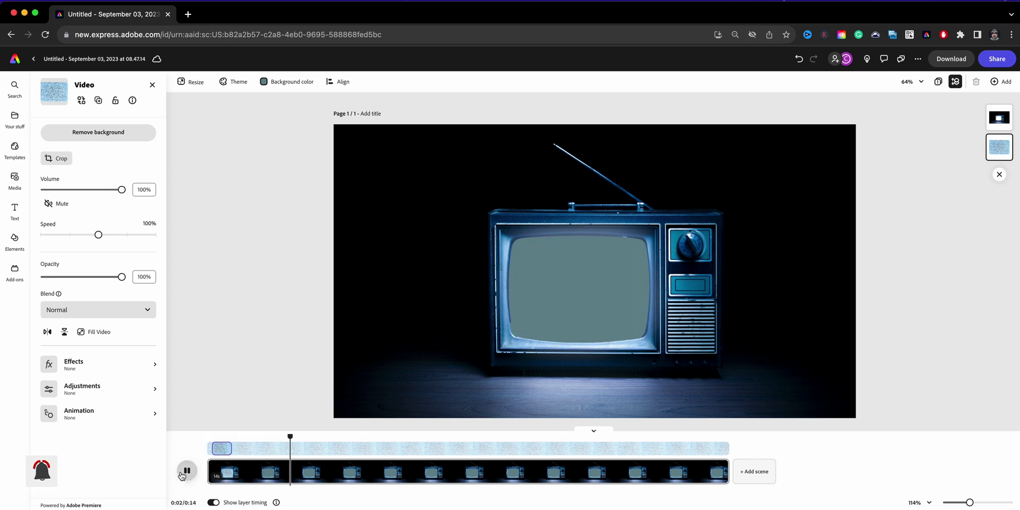
left_click_drag(232, 445, 206, 420)
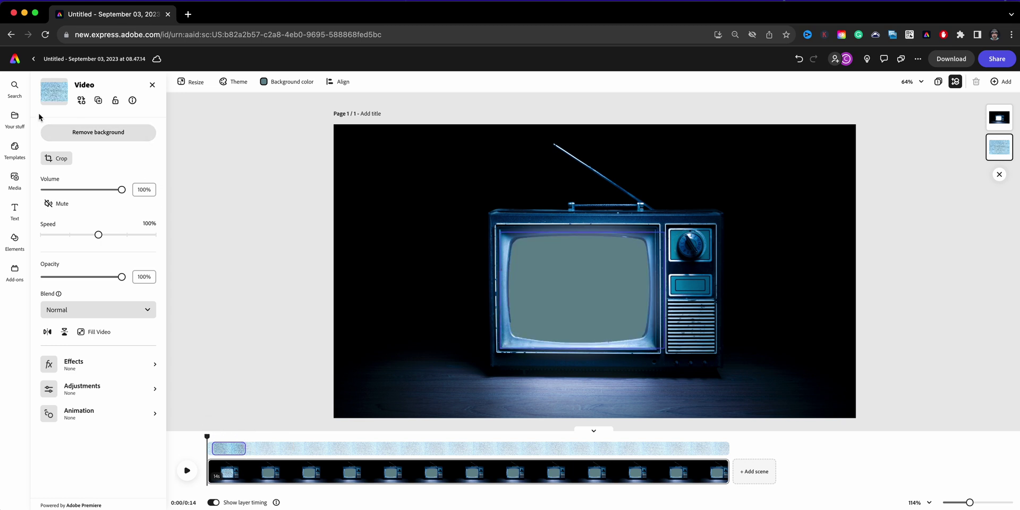
left_click(151, 84)
- Upload BETA-ANIMATED-INSTAGRAM-STORY.mp4 from the Desktop's OVERLAY-DEMO folder
left_click(107, 125)
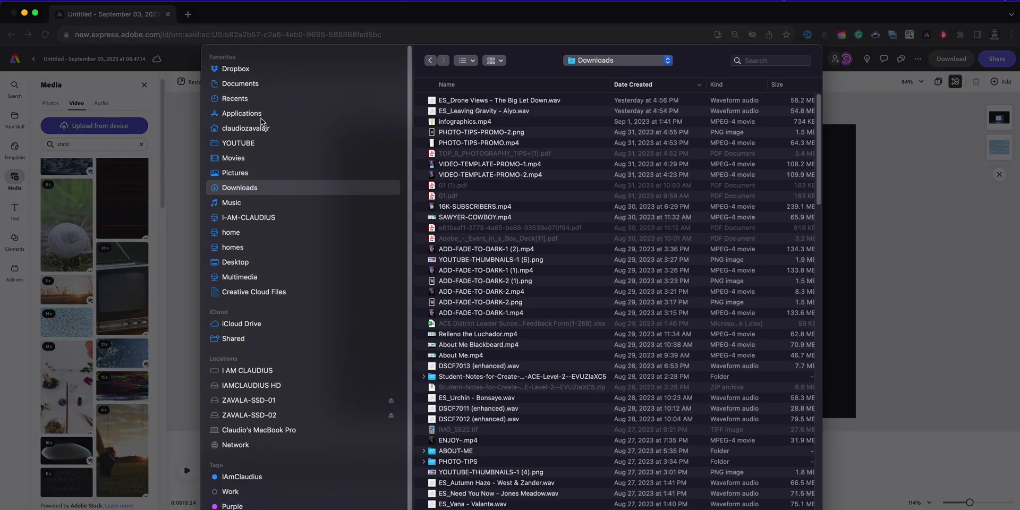
left_click(241, 264)
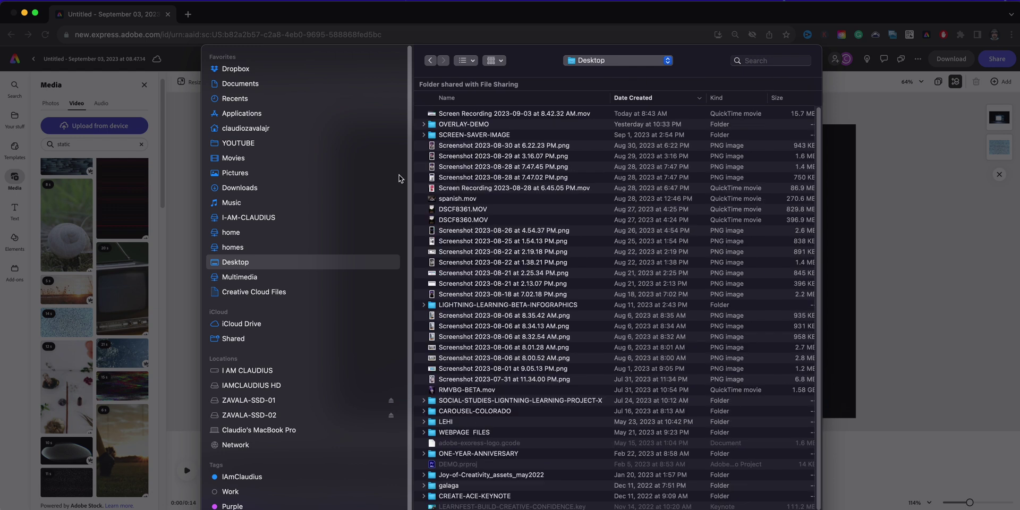
double_click(455, 126)
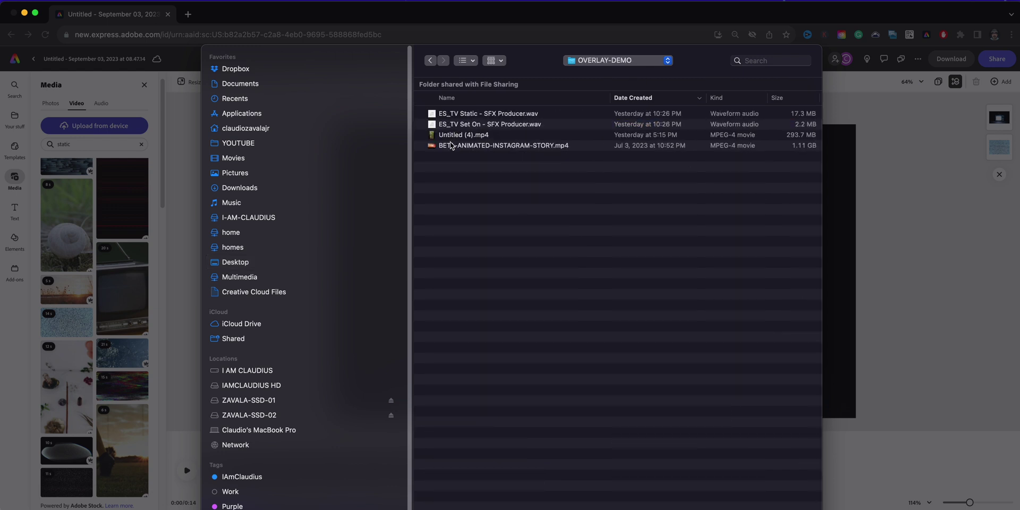
left_click(451, 146)
key("Return")
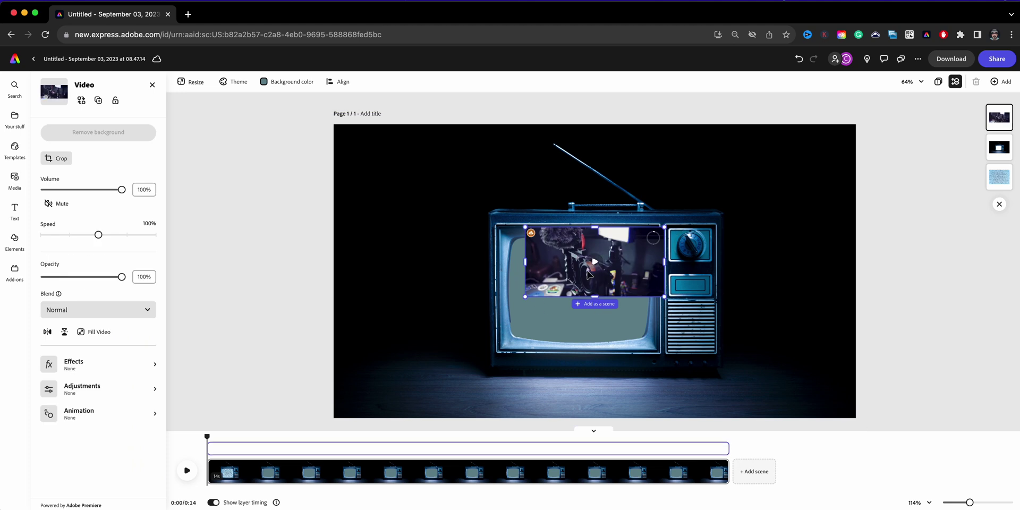
- Position and resize the uploaded video over the TV screen, then move the TV photo layer above it
left_click_drag(626, 279, 607, 300)
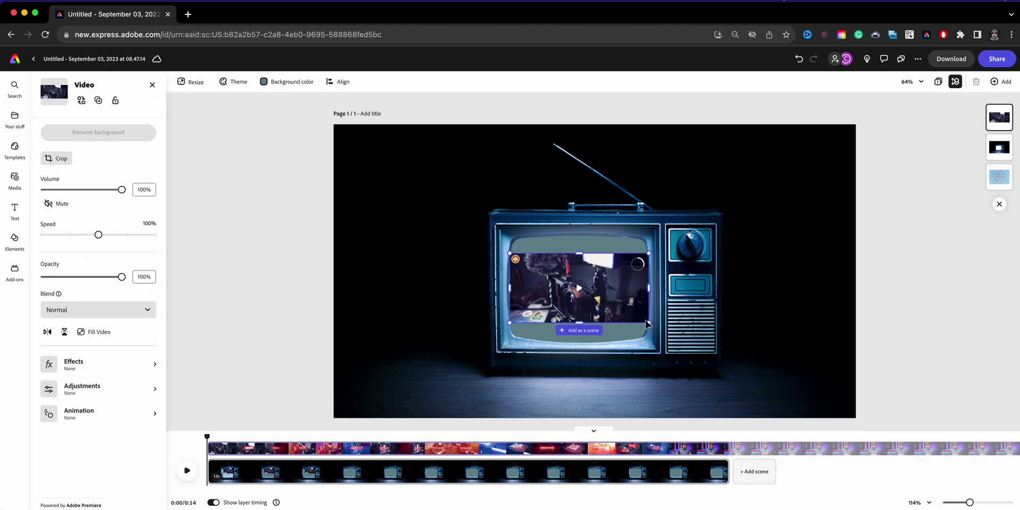
mouse_move(647, 324)
left_mouse_down()
mouse_move(661, 331)
mouse_move(647, 324)
left_mouse_up()
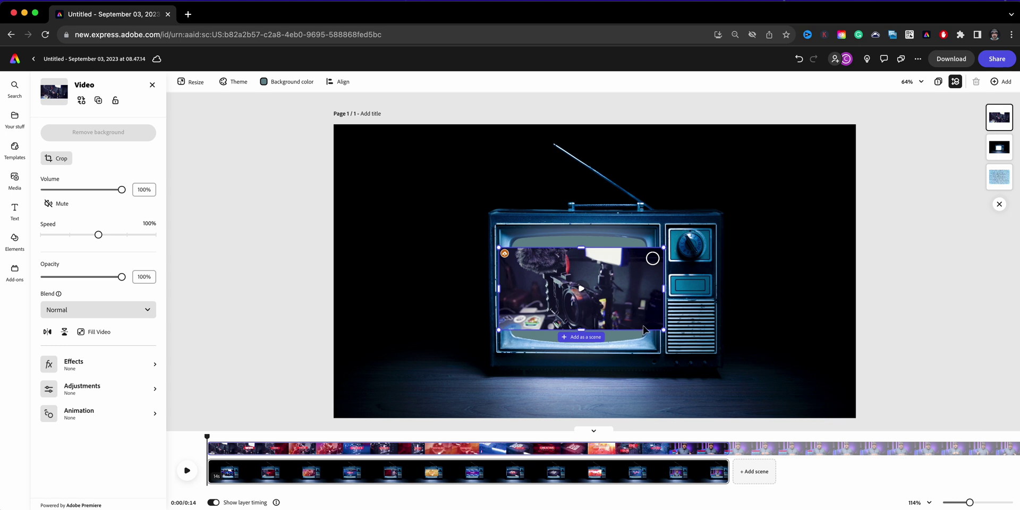
left_click_drag(664, 330, 655, 324)
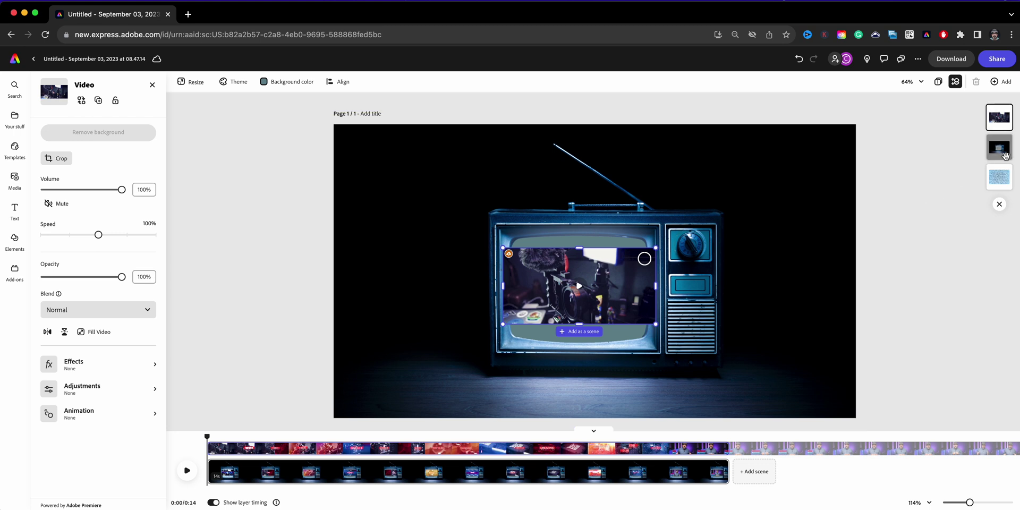
left_click_drag(1004, 154, 1005, 115)
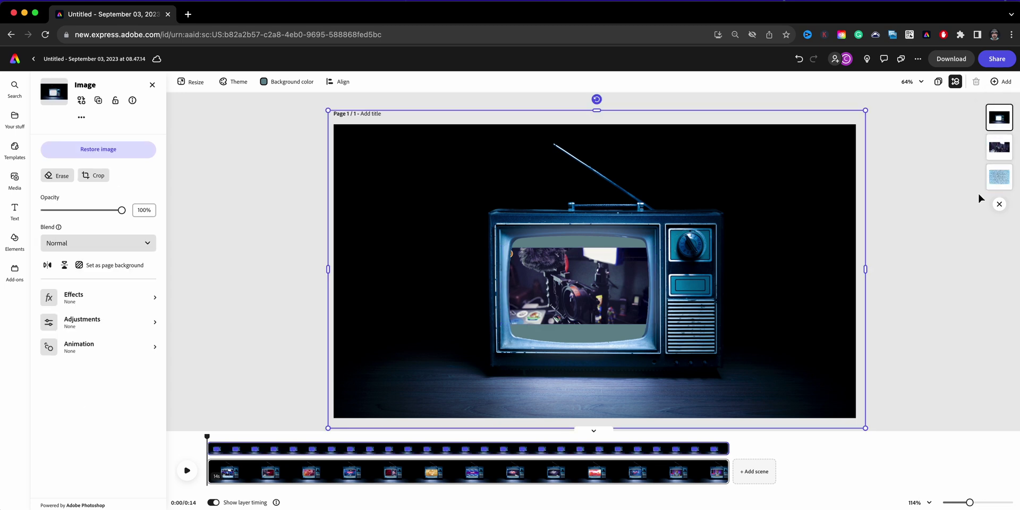
- Select the static video layer and scrub ahead to check the static
left_click(993, 184)
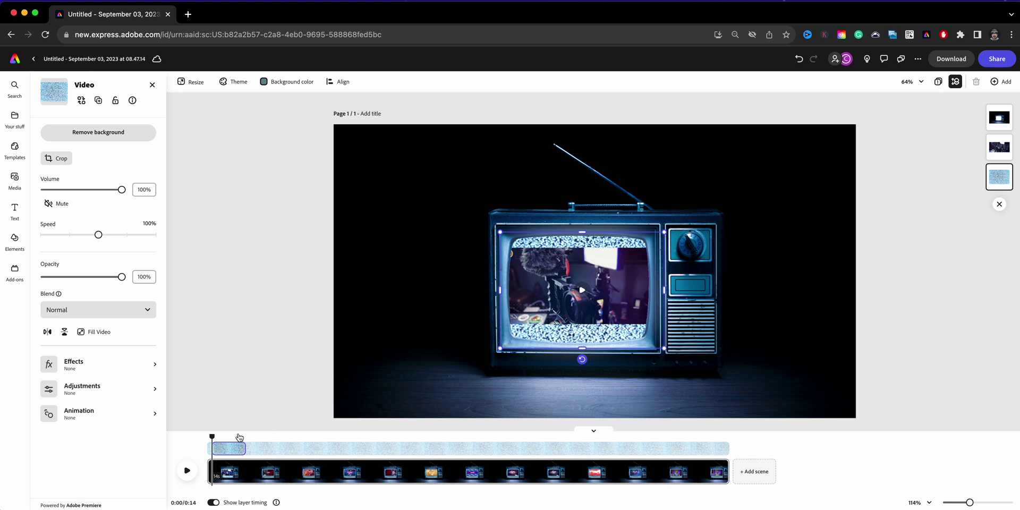
left_click_drag(212, 437, 246, 438)
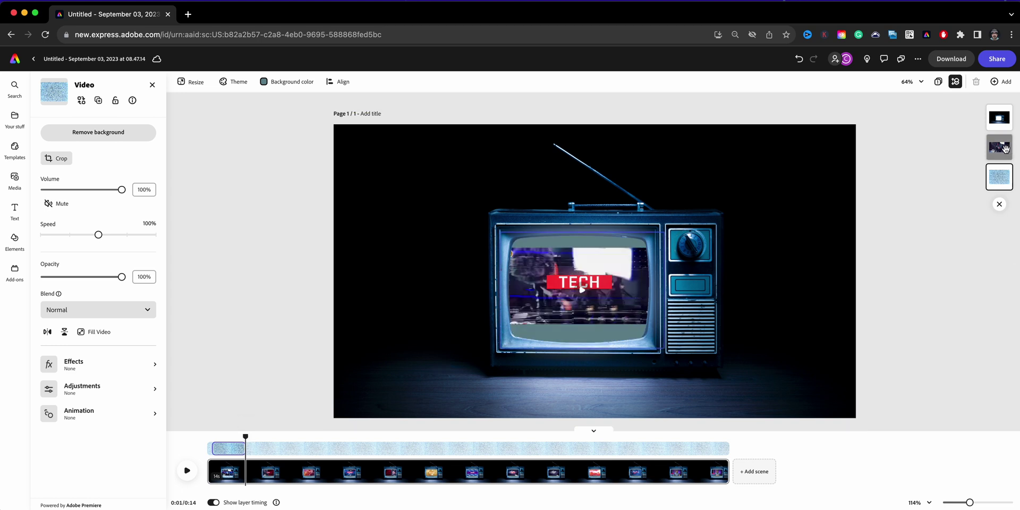
- Replay the preview from the start, then mute the uploaded video to 0% volume
left_click(1005, 149)
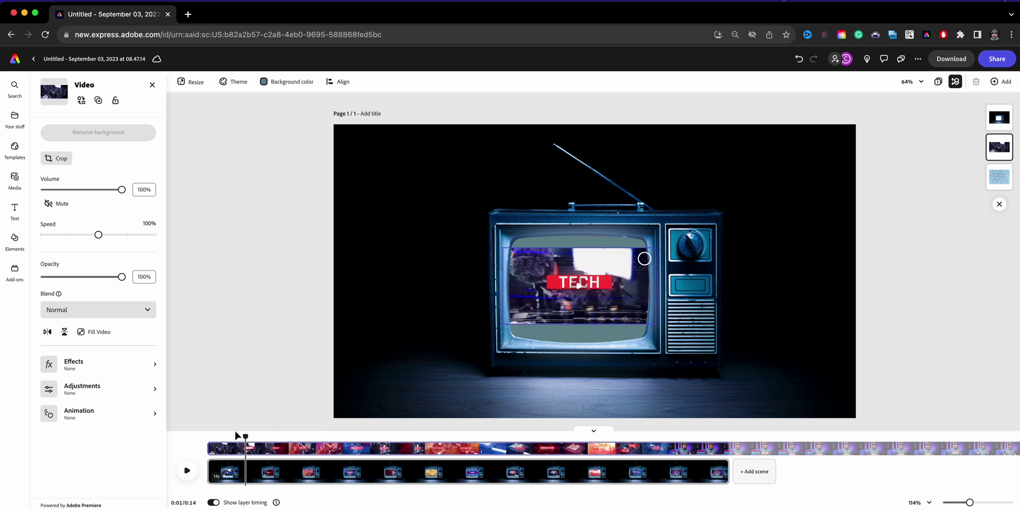
mouse_move(209, 448)
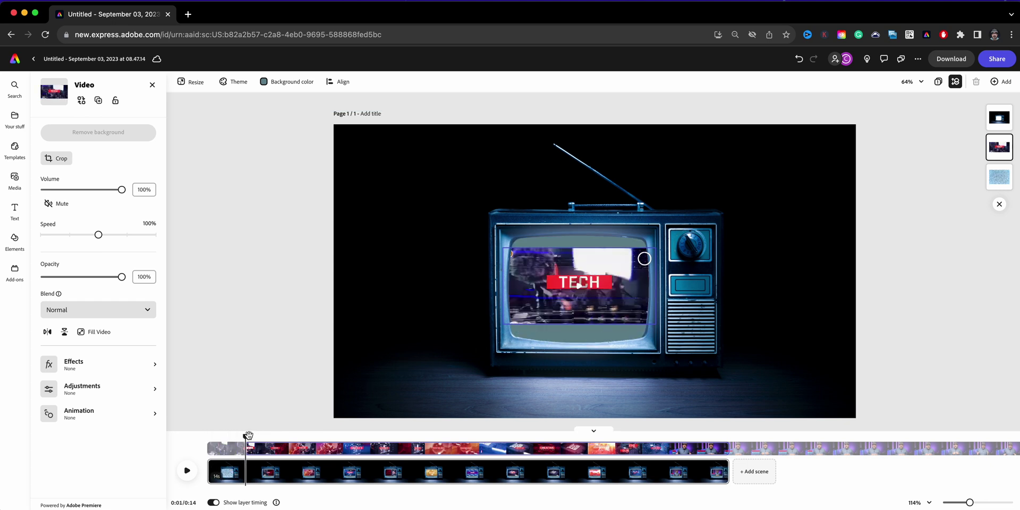
left_click_drag(253, 437, 207, 437)
left_click(189, 469)
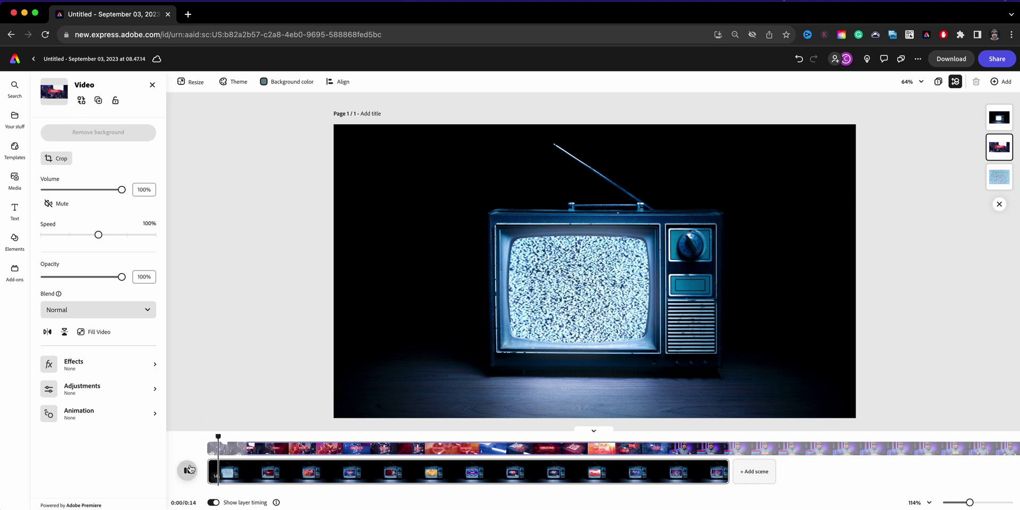
left_click(189, 469)
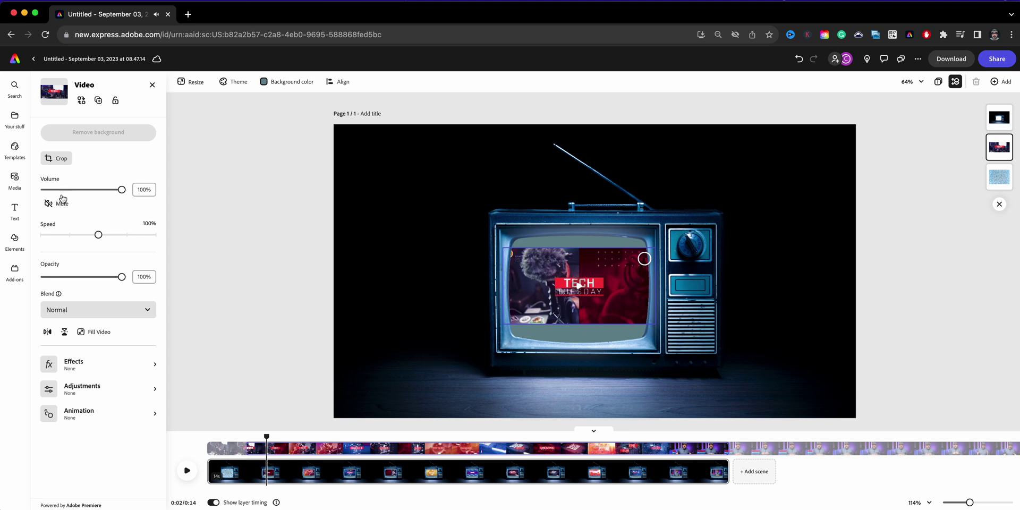
left_click(63, 201)
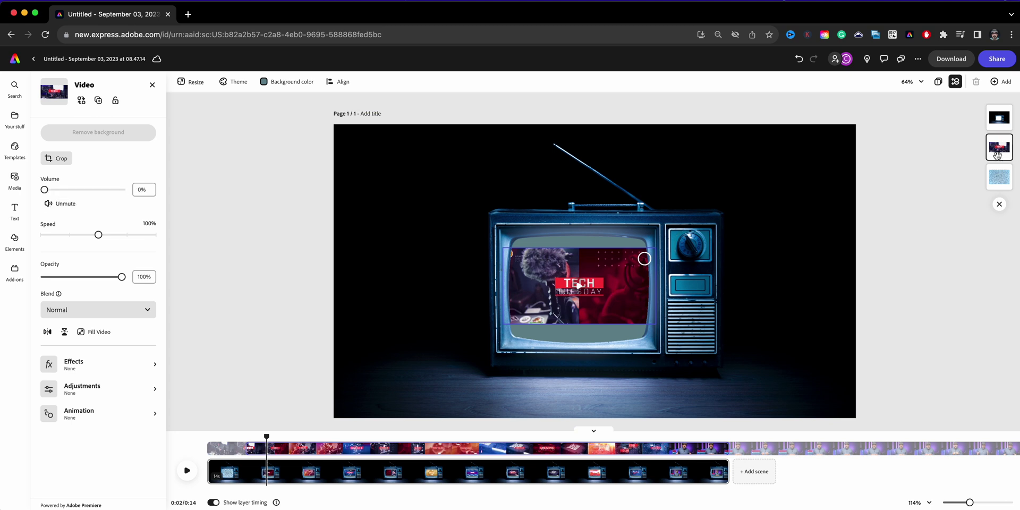
- Change the page background colour to black, then deselect everything on the page
left_click(1000, 232)
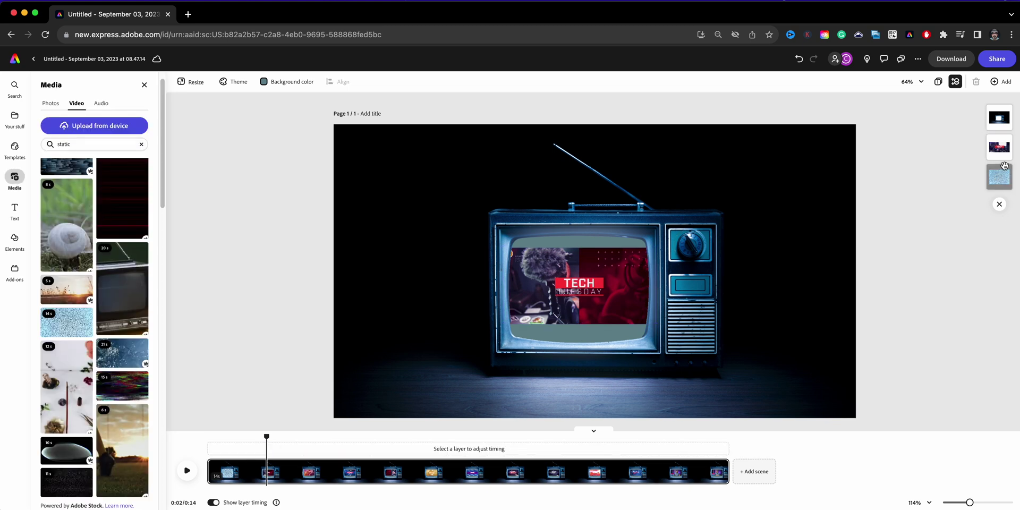
left_click(999, 149)
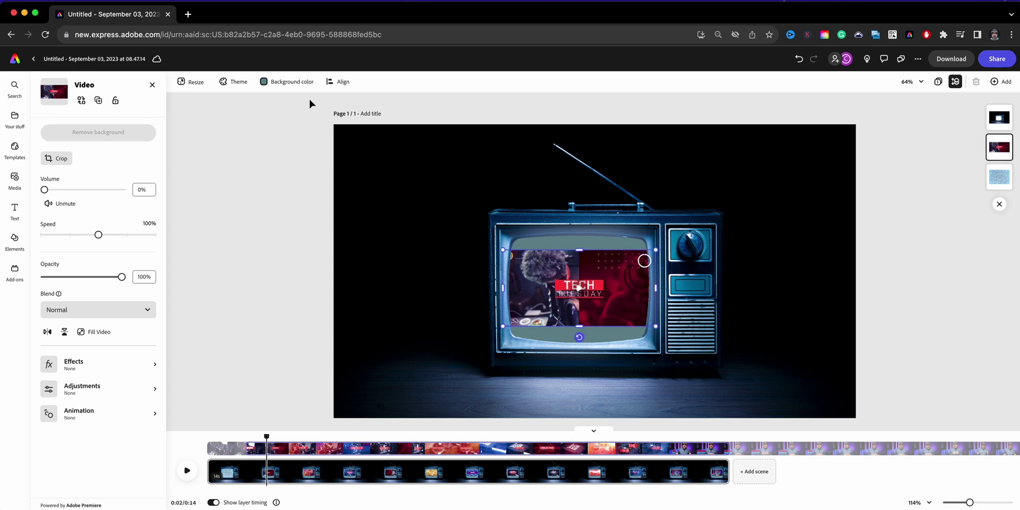
left_click(283, 83)
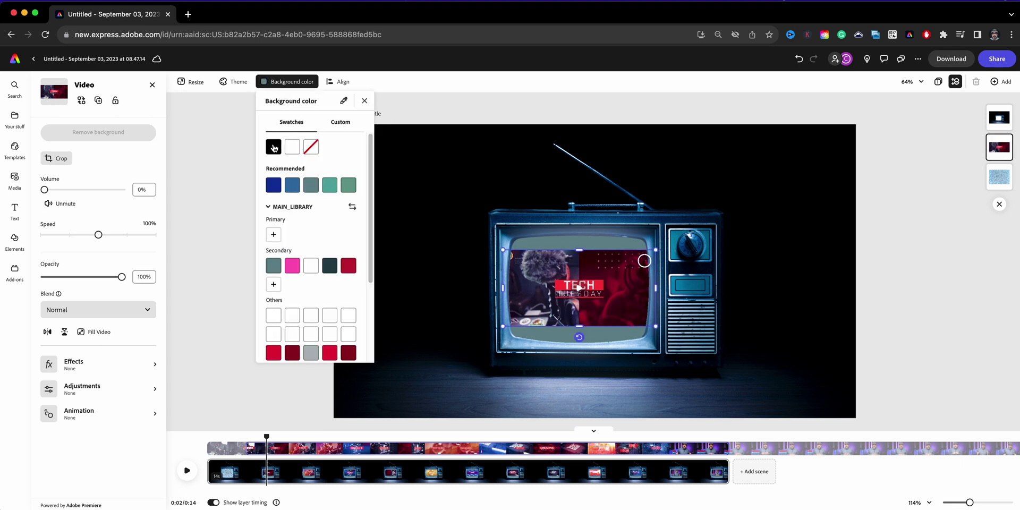
left_click(236, 424)
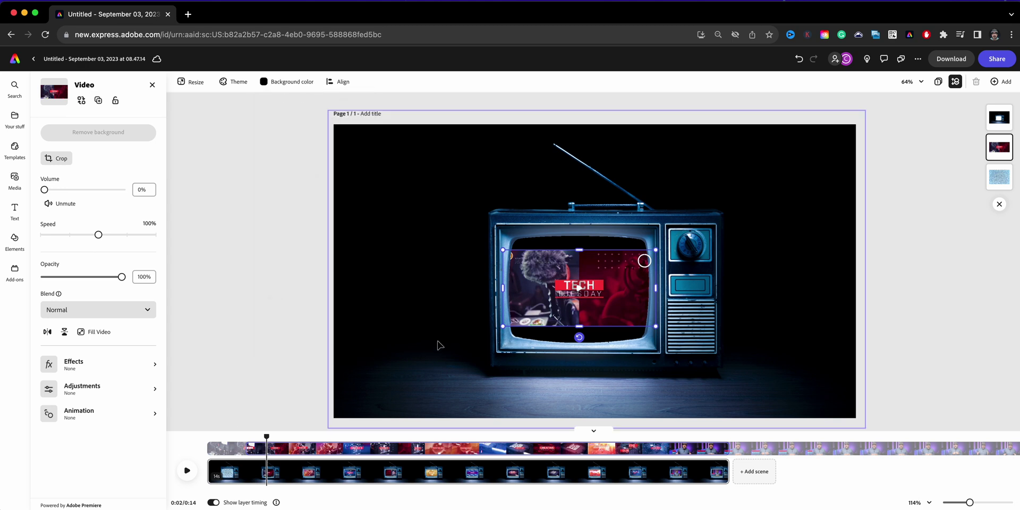
left_click(326, 378)
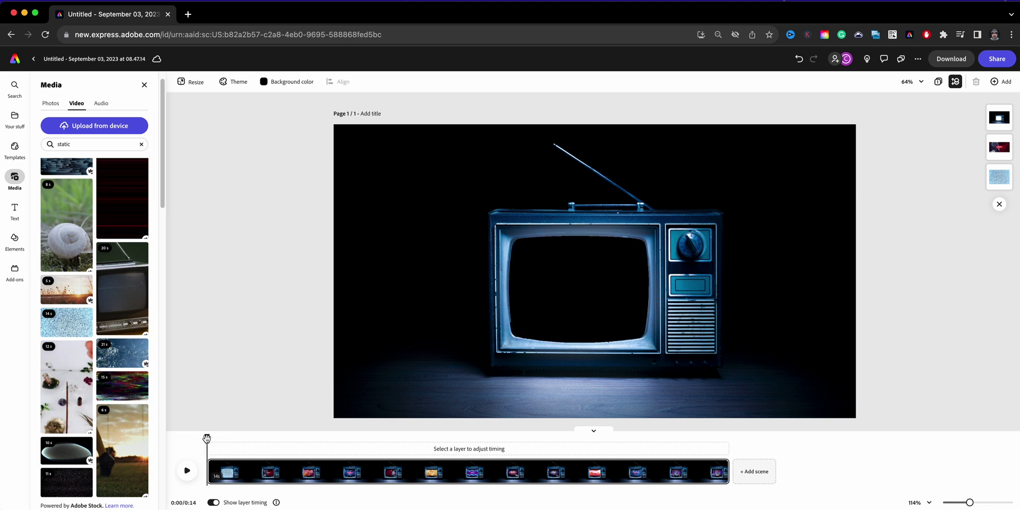
- Upload the ES_TV Set On.wav sound effect from the computer via the Audio library
left_click(108, 105)
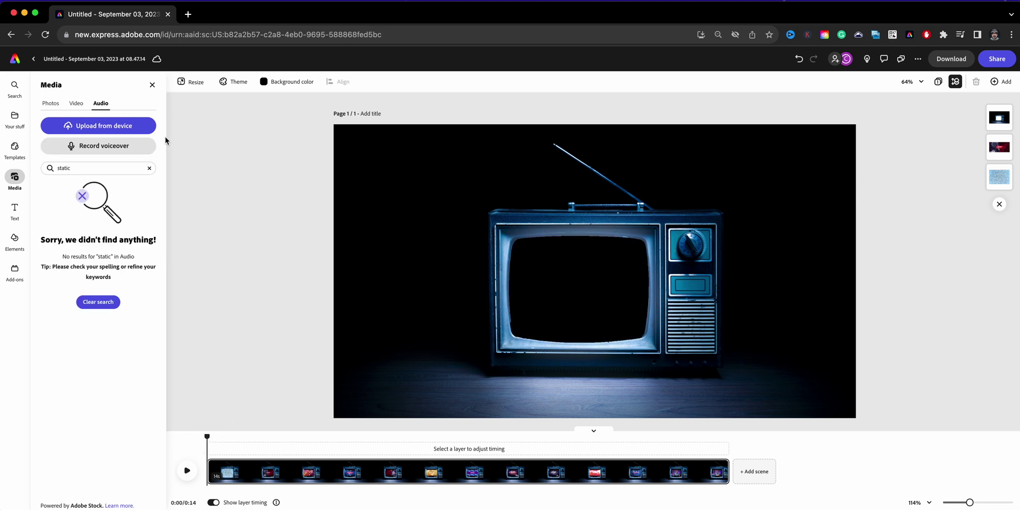
left_click(149, 167)
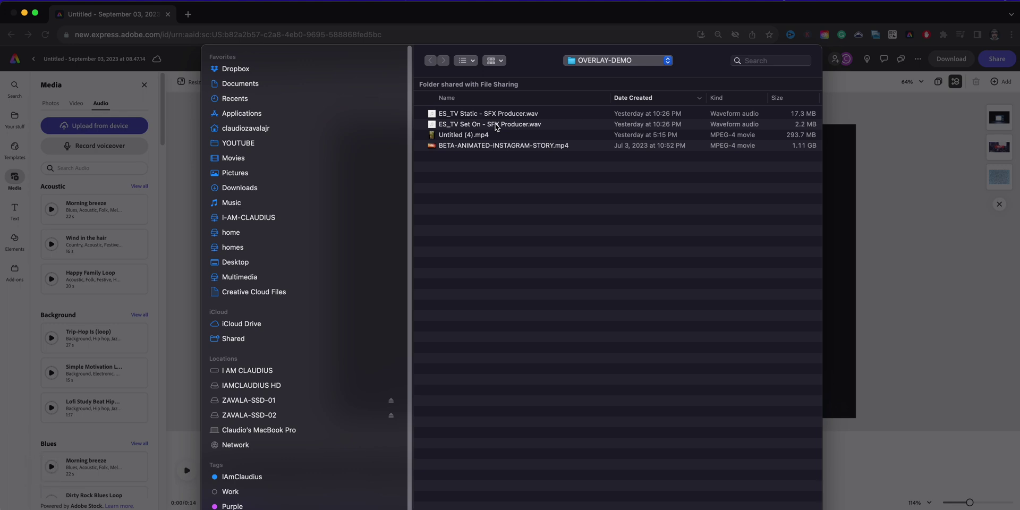
left_click(489, 127)
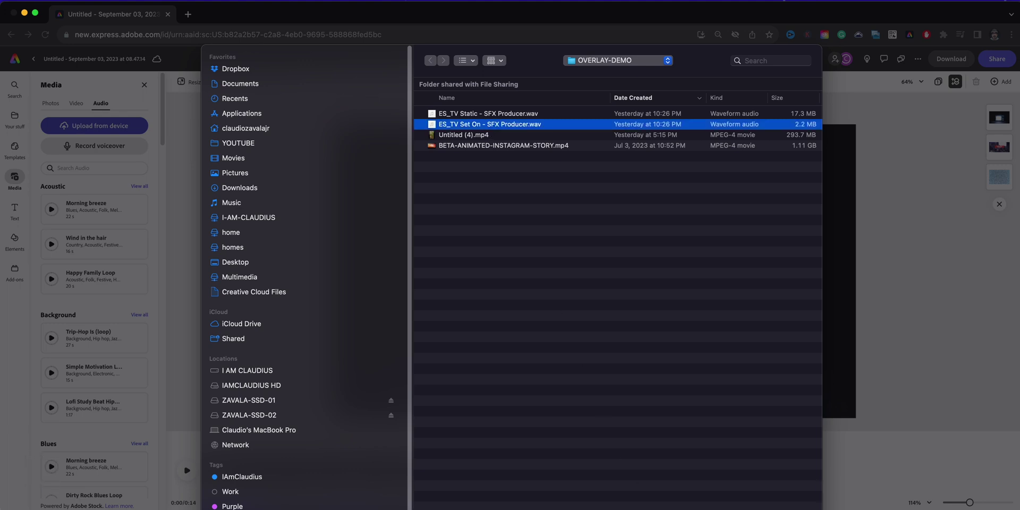
key("Return")
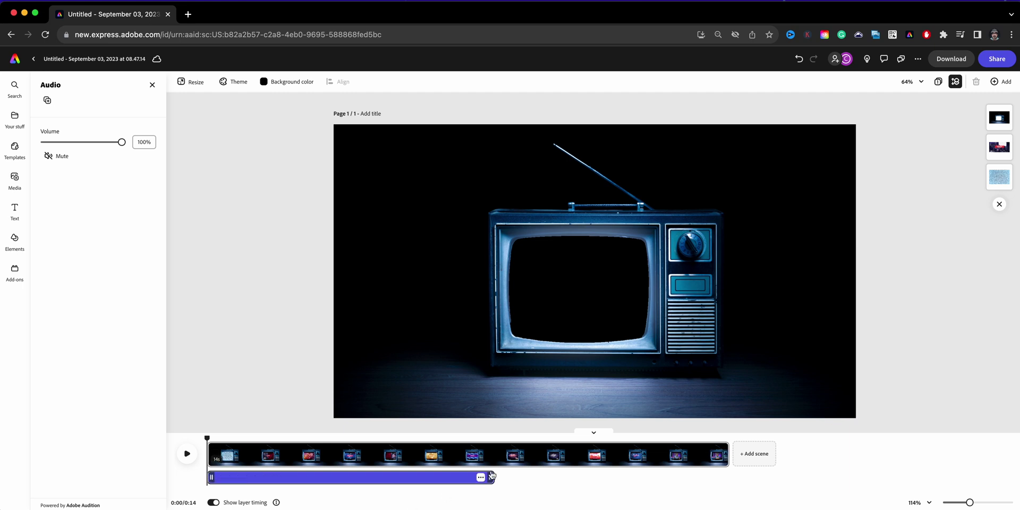
- Trim the power-on sound to 0.7 s, preview it, and close the audio properties
left_click_drag(490, 477, 229, 478)
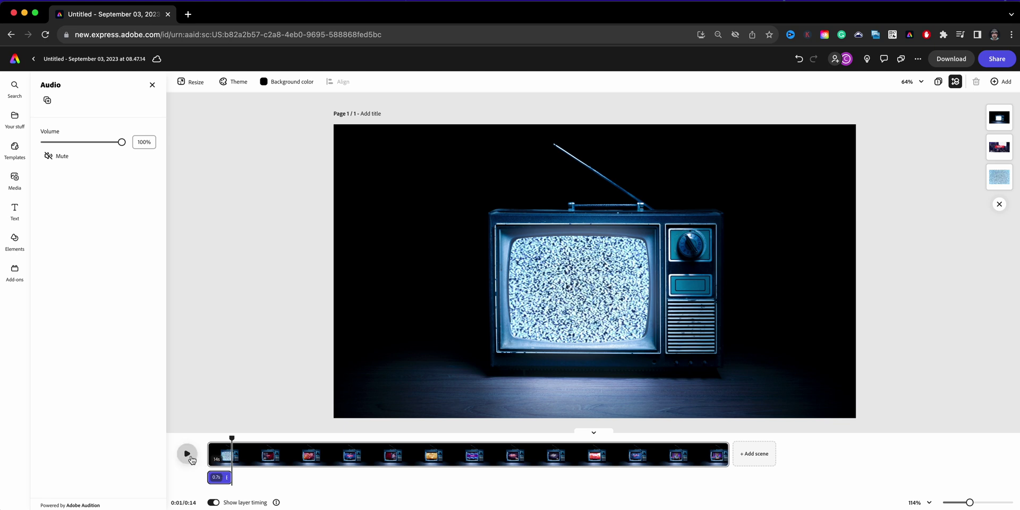
left_click(210, 442)
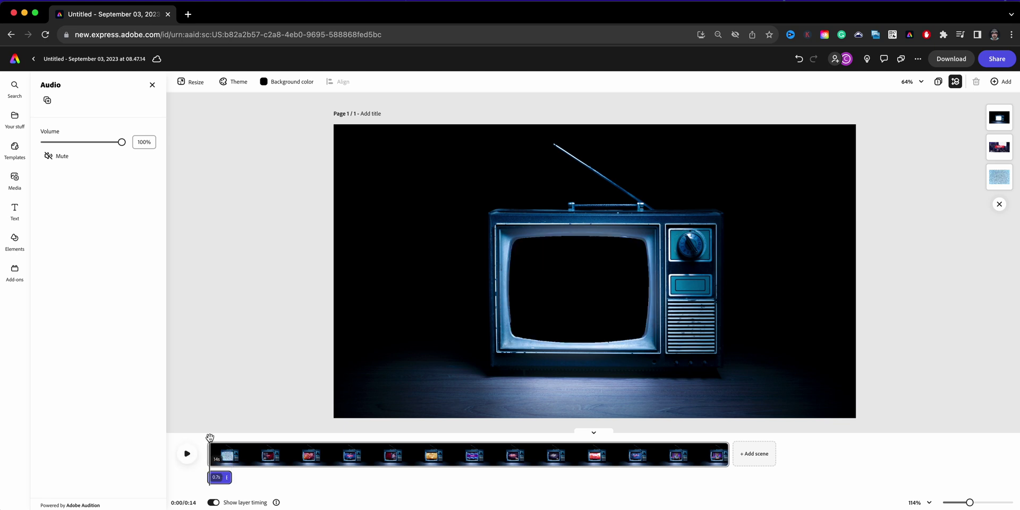
left_click(186, 454)
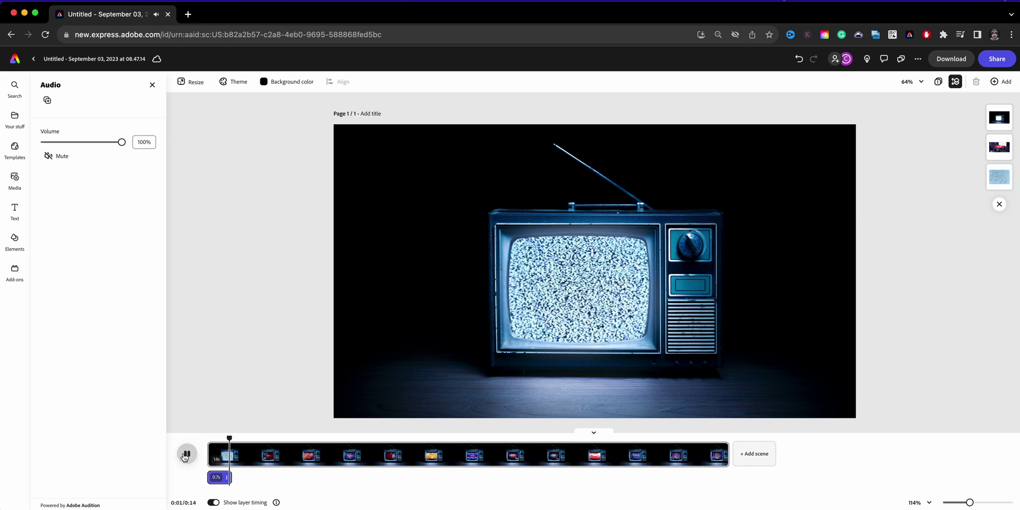
left_click(186, 455)
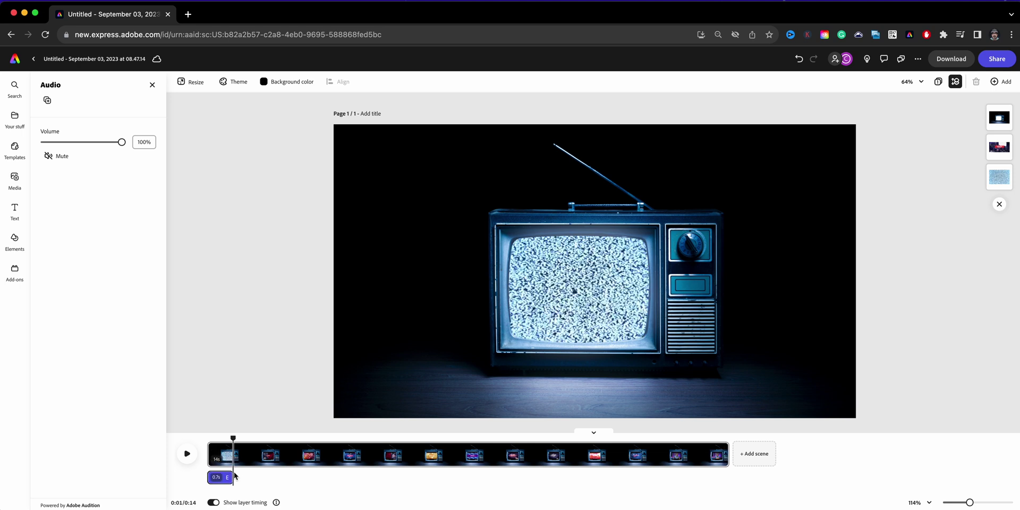
left_click(152, 84)
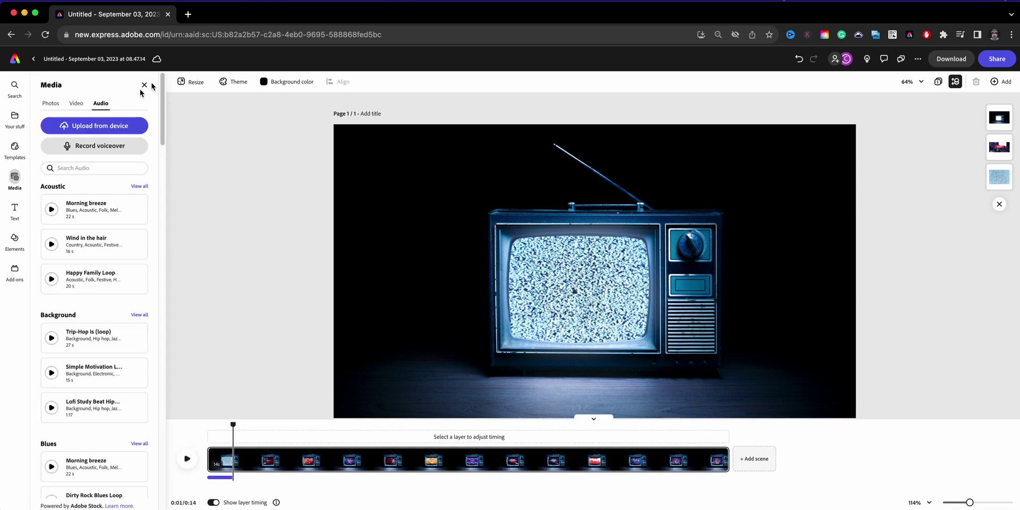
- Upload the ES_TV Static sound file and trim it to a brief burst
left_click(112, 123)
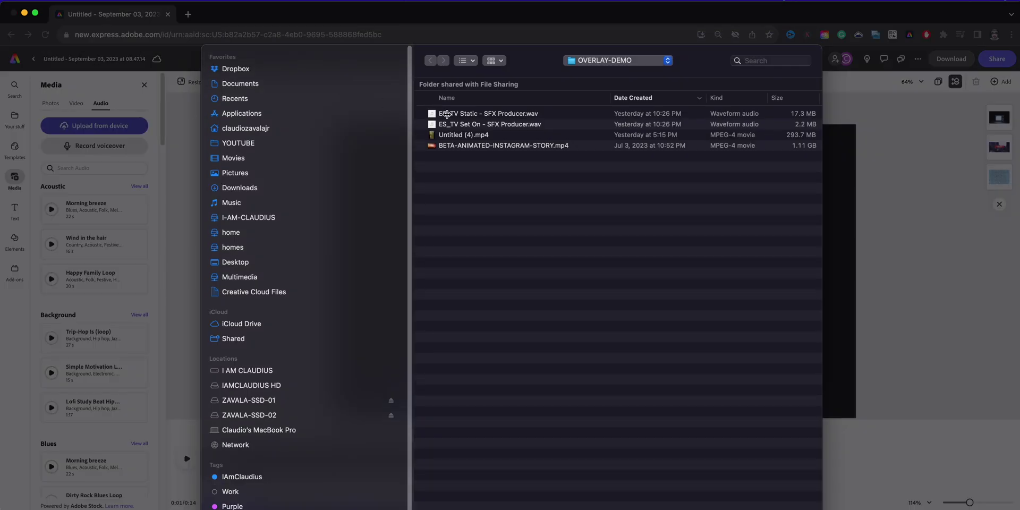
left_click(446, 114)
key("Return")
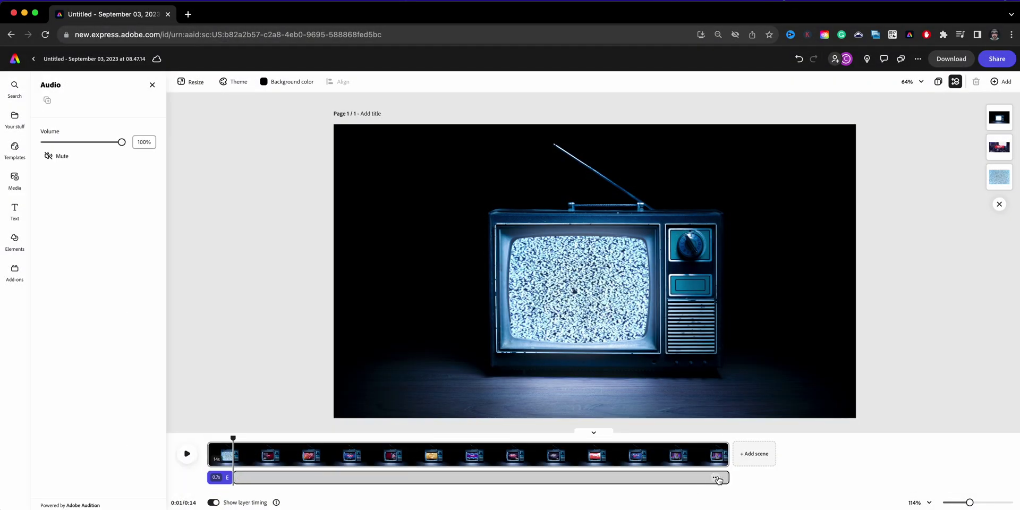
left_click_drag(726, 477, 240, 478)
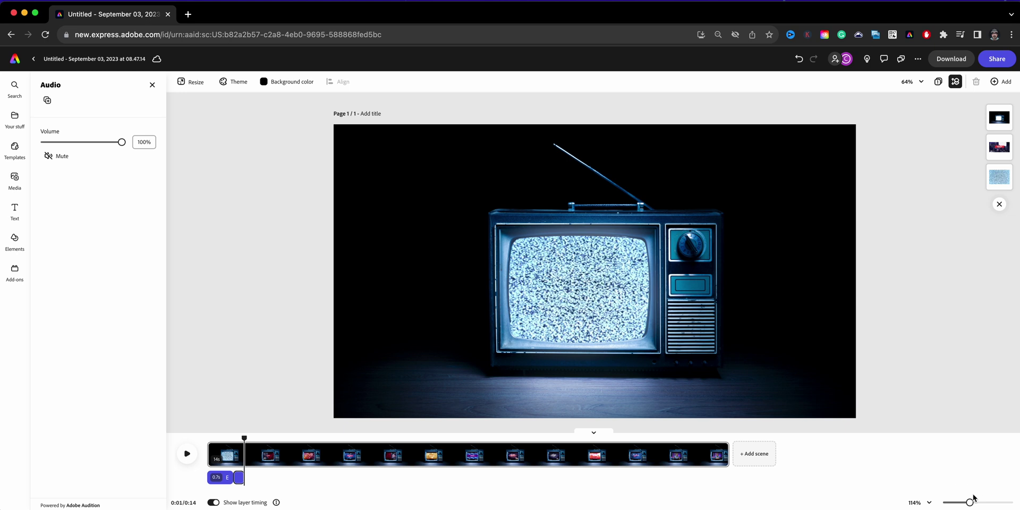
- Zoom the timeline to 300% and shorten the TV power-on sound to 0.3 s
left_click_drag(971, 502, 1008, 502)
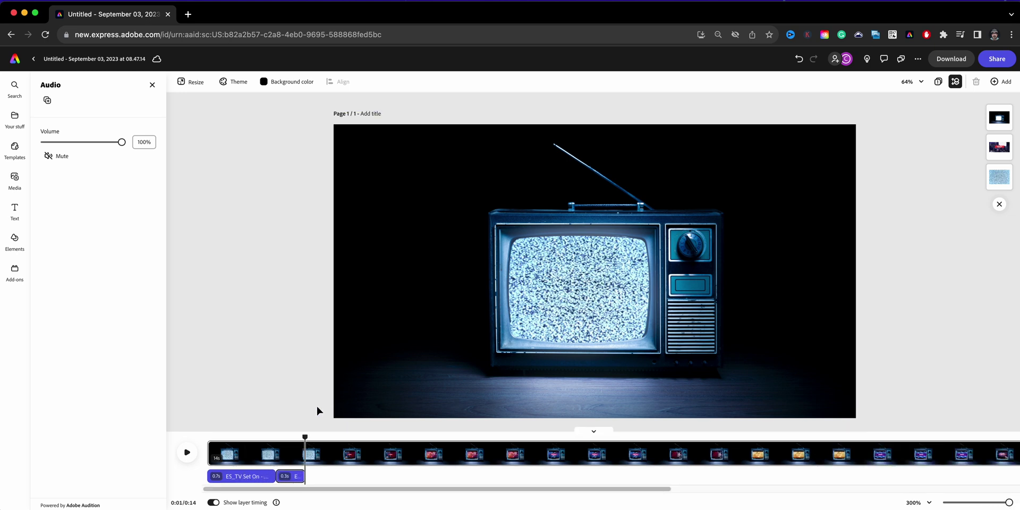
left_click_drag(303, 477, 302, 477)
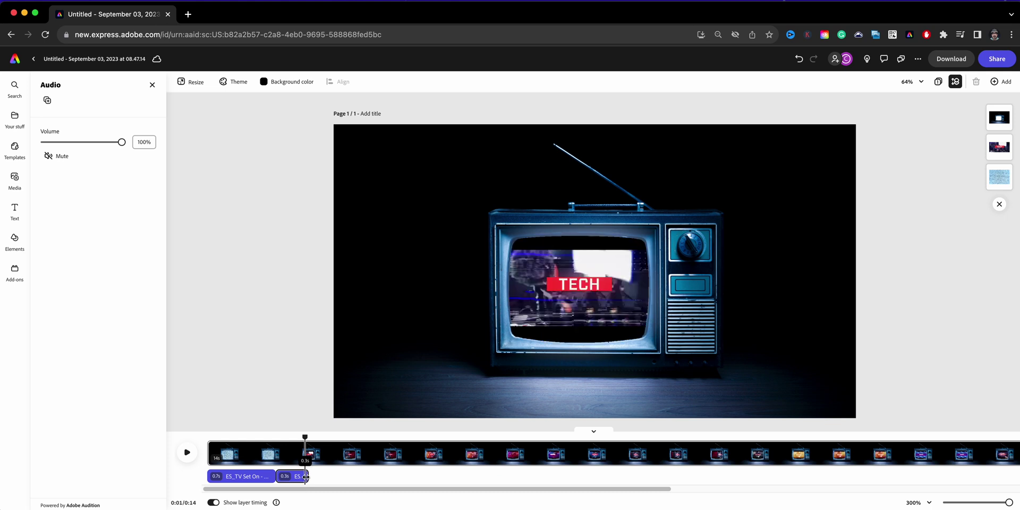
left_click_drag(305, 436, 207, 437)
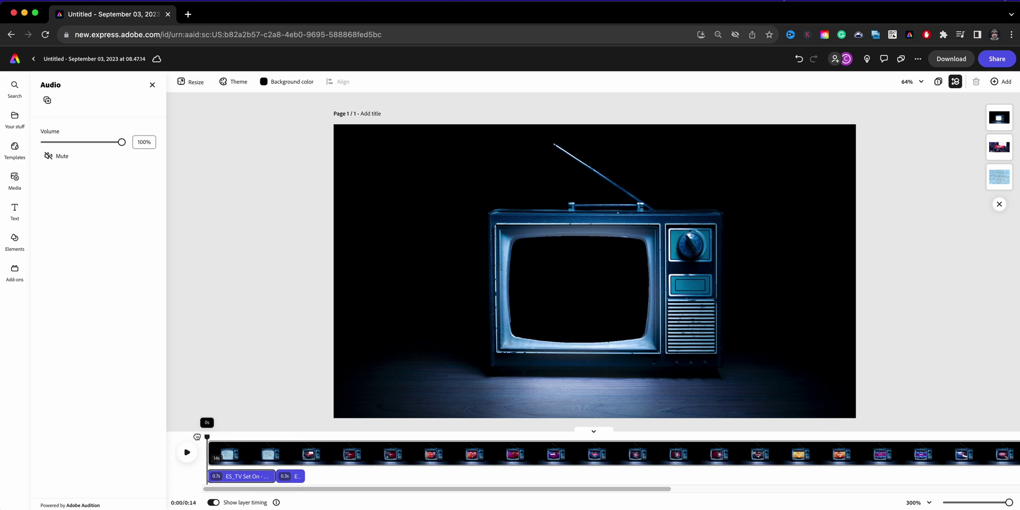
left_click_drag(274, 477, 239, 475)
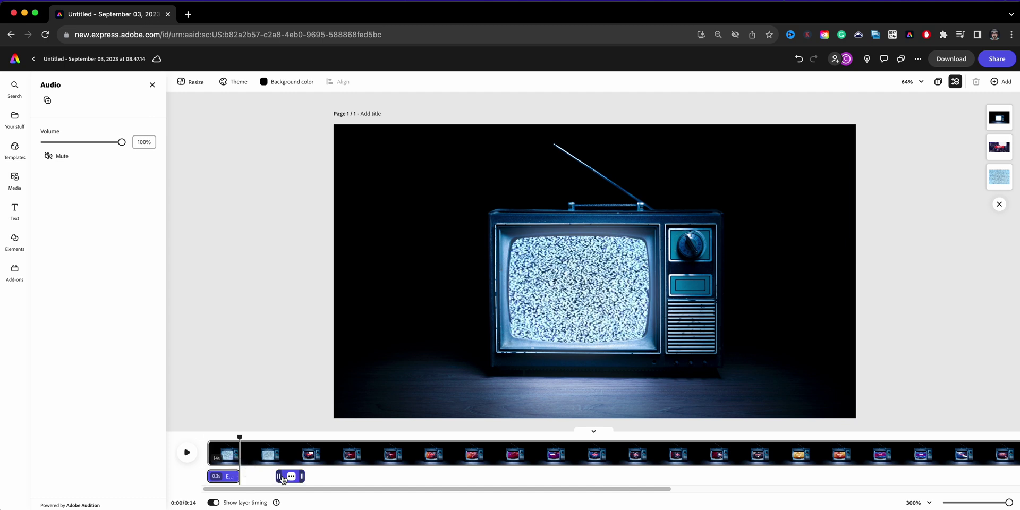
- Move the static sound to directly follow the power-on sound and preview it
left_click(280, 476)
mouse_move(291, 475)
left_mouse_down()
mouse_move(255, 478)
mouse_move(304, 476)
left_mouse_up()
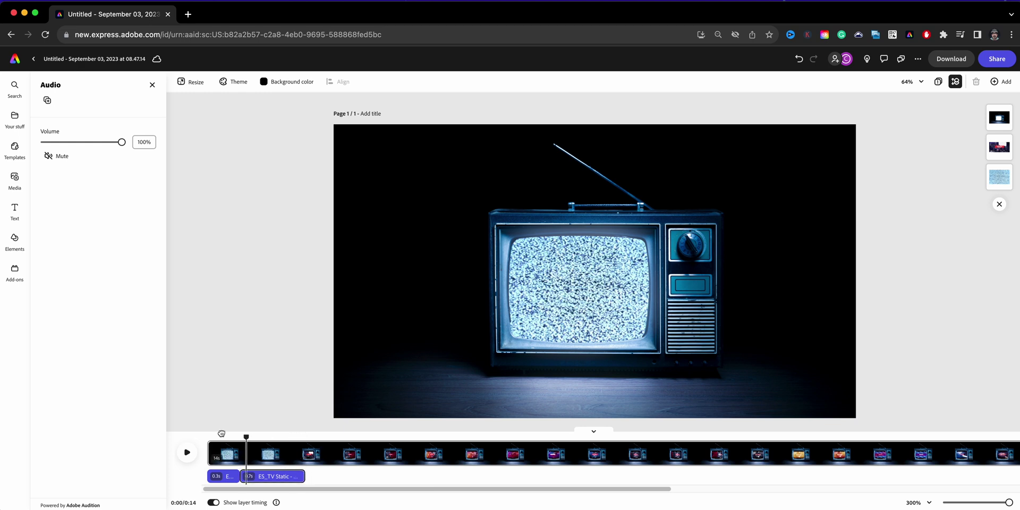
left_click(186, 452)
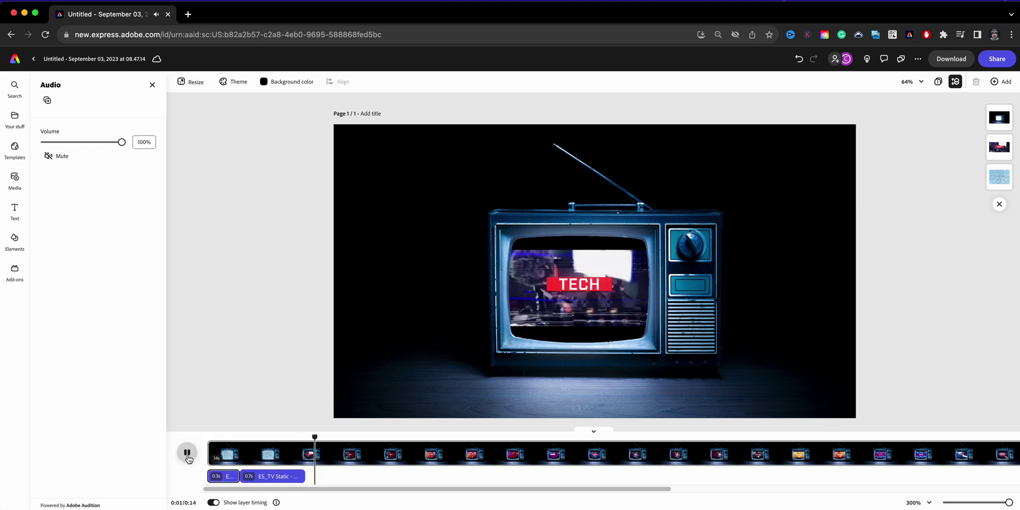
left_click(187, 453)
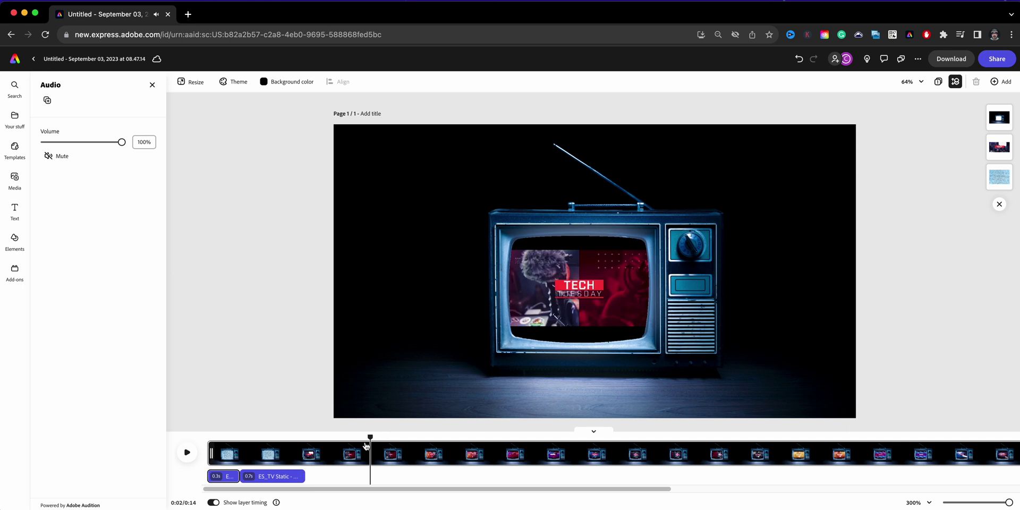
- Stretch the static sound clip to about 1.4 s
left_click_drag(370, 437, 299, 437)
mouse_move(303, 478)
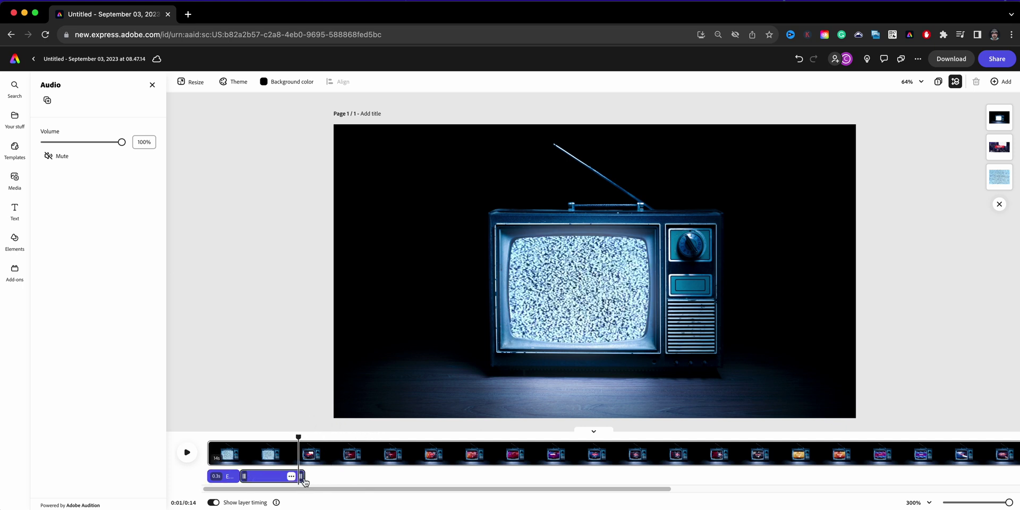
left_click_drag(302, 476, 379, 478)
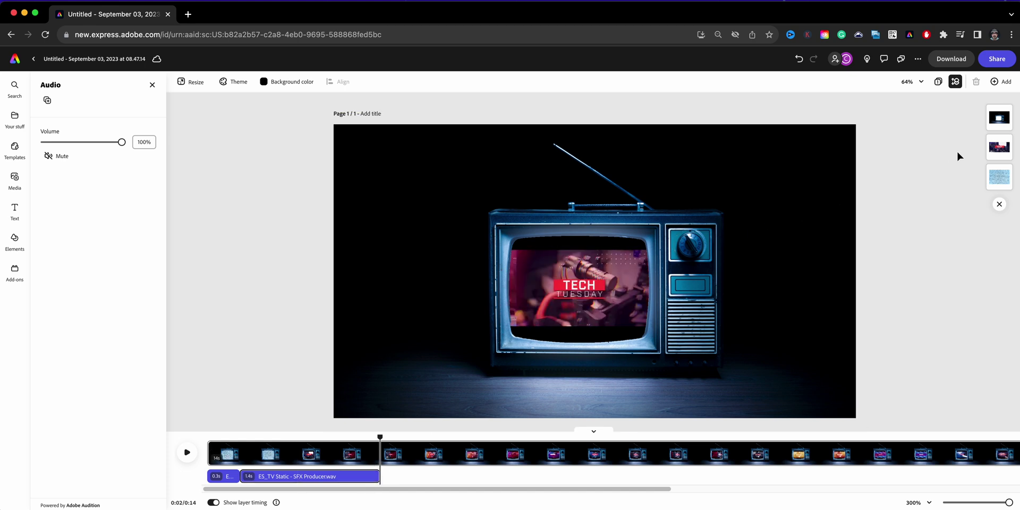
left_click(990, 151)
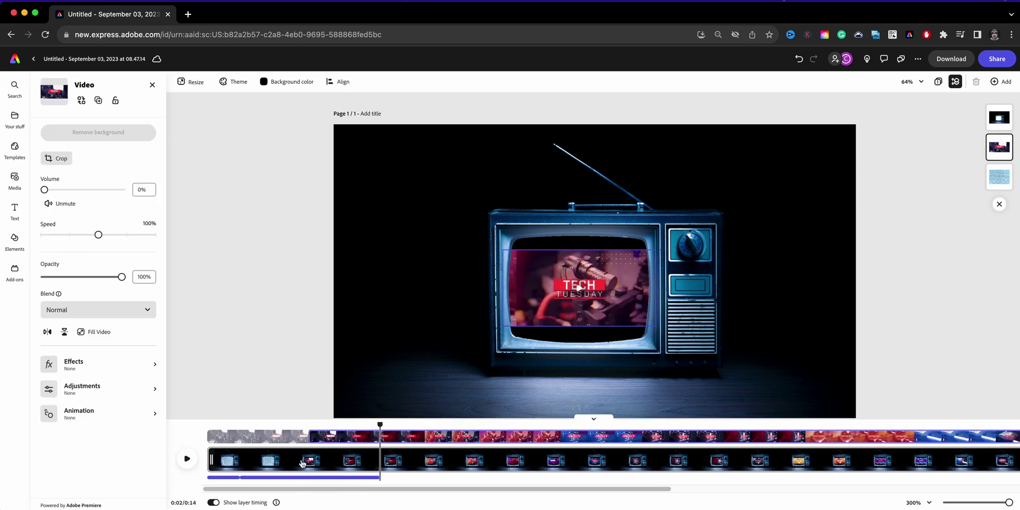
- Trim the Tech Tuesday video to start about two seconds in, then preview it
left_click(393, 436)
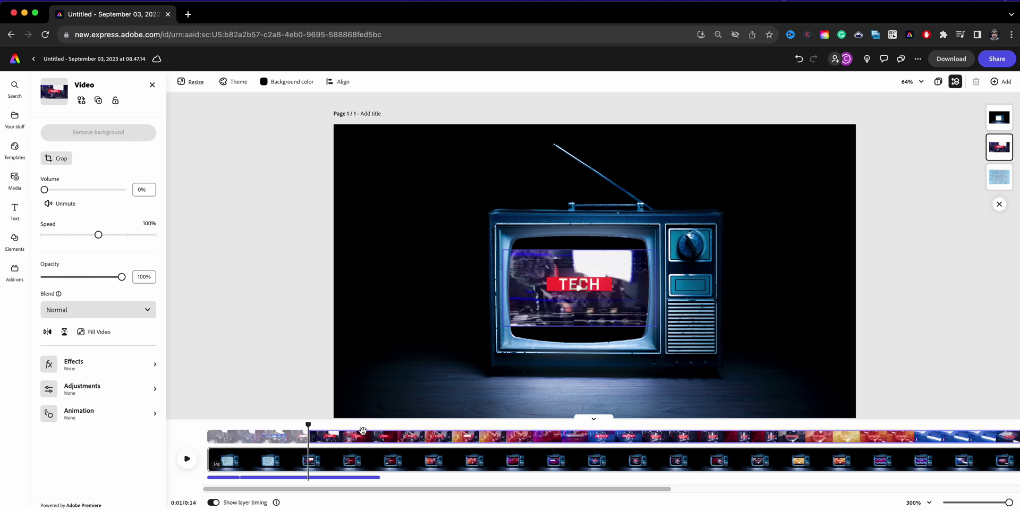
left_click_drag(313, 436, 208, 436)
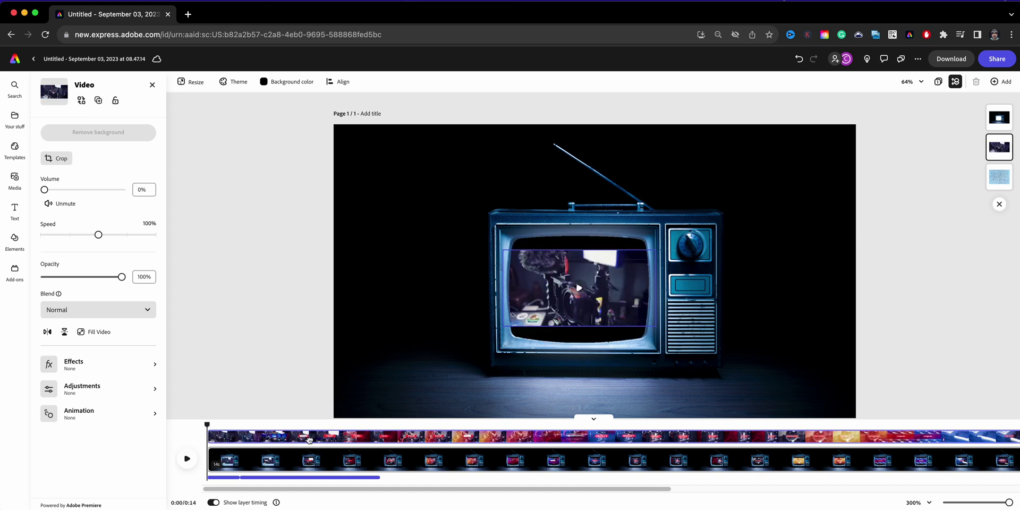
left_click_drag(213, 438, 382, 455)
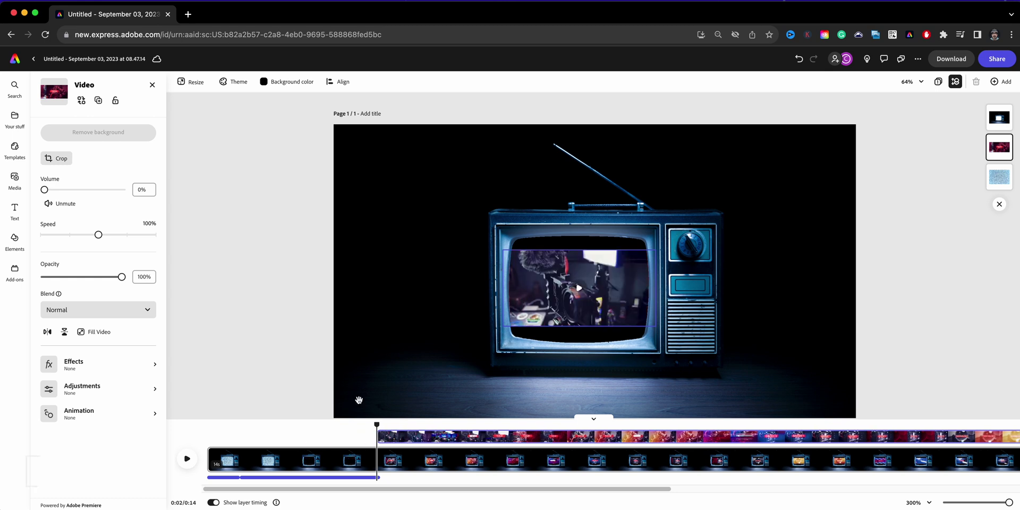
left_click(261, 432)
left_click(187, 459)
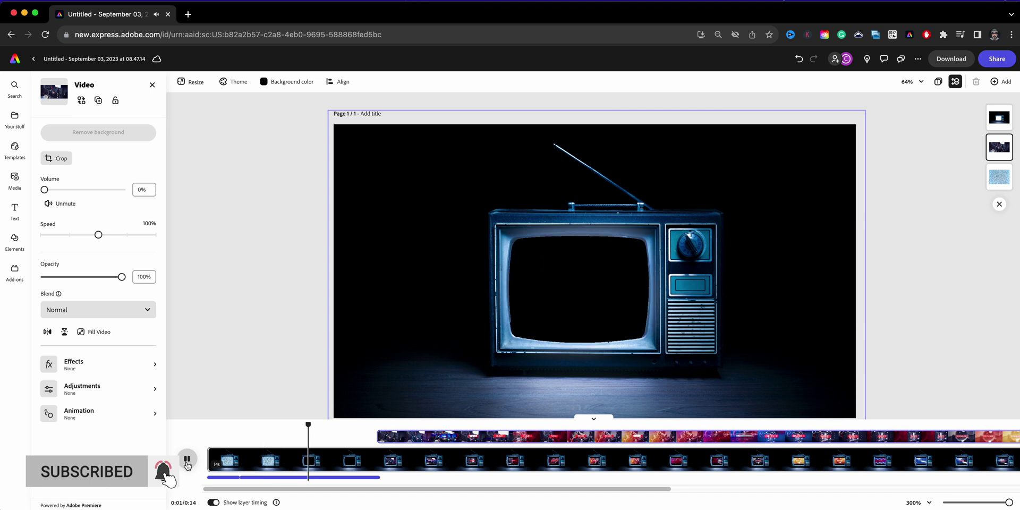
left_click(187, 459)
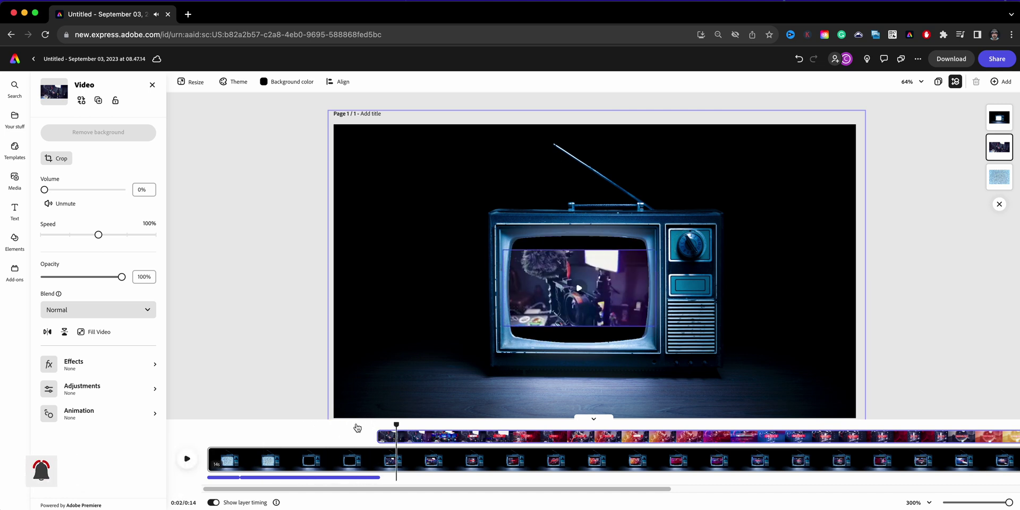
- Extend the static-noise video layer to 1.8 s so it leads into the video
left_click(358, 425)
left_click_drag(358, 425, 376, 428)
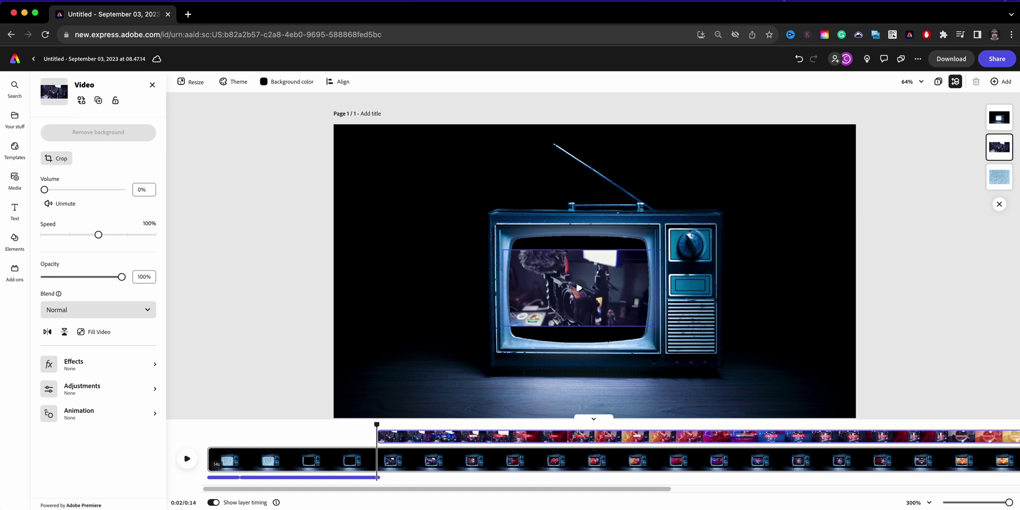
left_click(1000, 176)
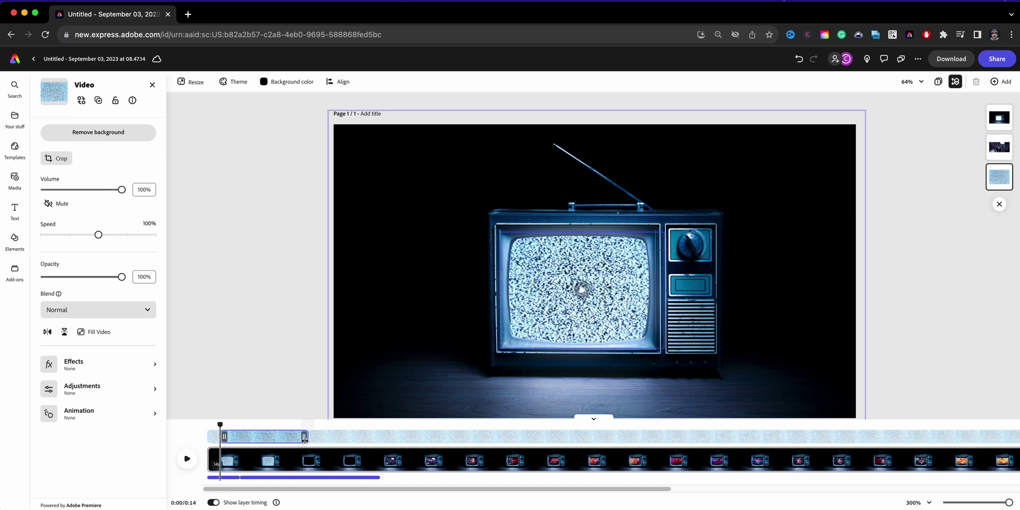
left_click_drag(308, 436, 373, 431)
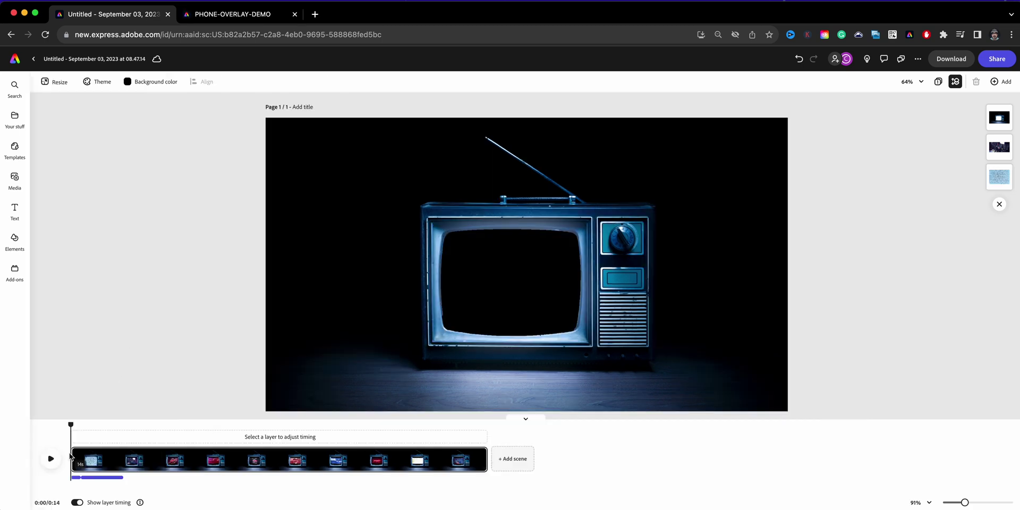
- Play the TV animation up to 0:04, then switch to the PHONE-OVERLAY-DEMO project
left_click(58, 466)
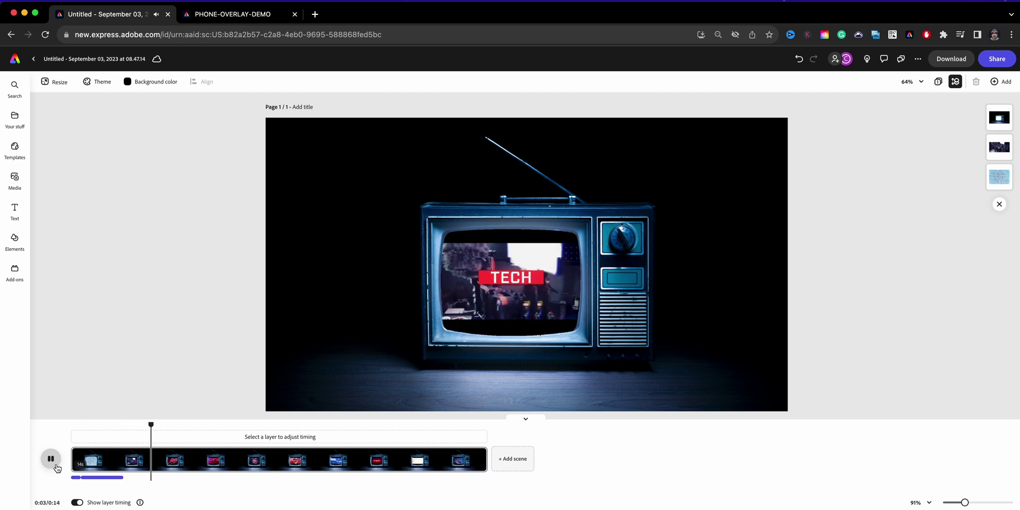
left_click(51, 458)
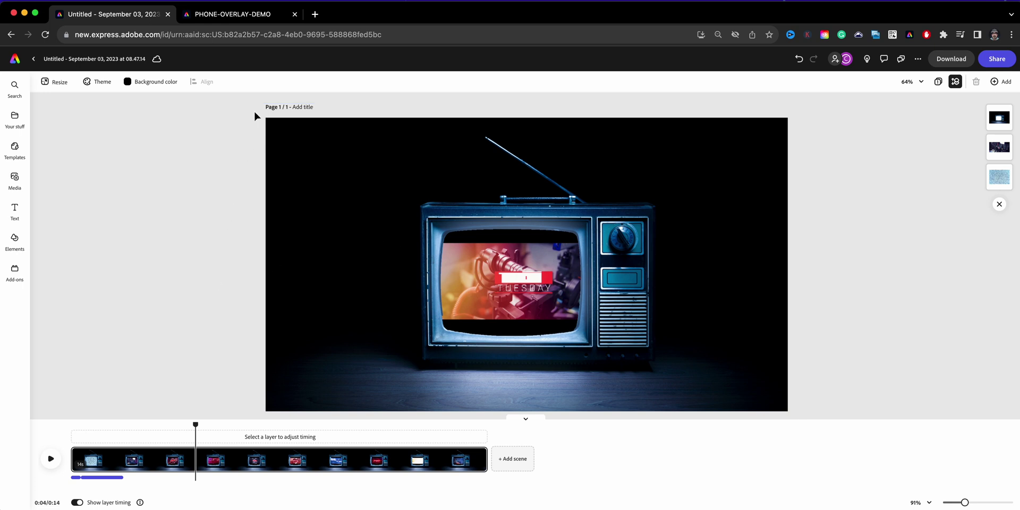
left_click(257, 13)
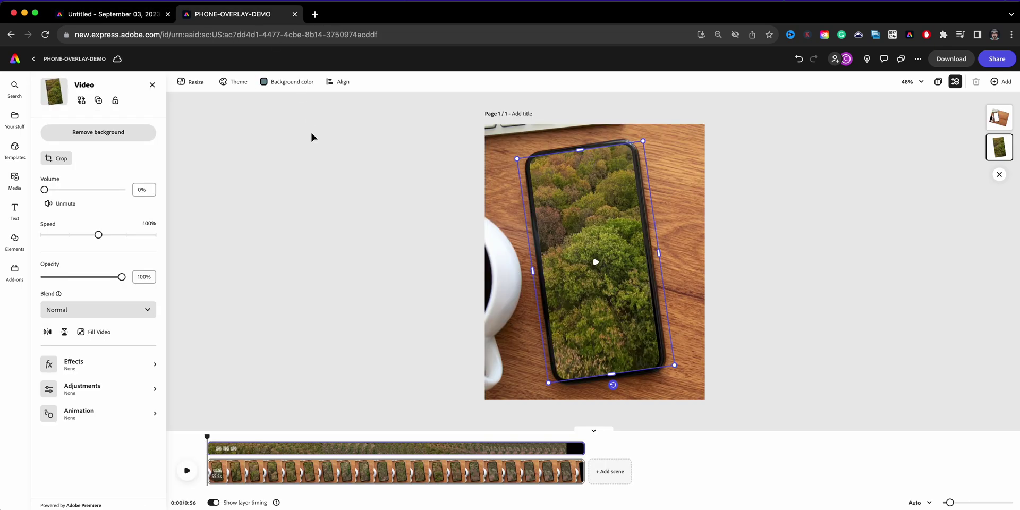
- Preview the phone overlay demo to 0:04, then return to the Untitled - September 03 project
left_click(152, 84)
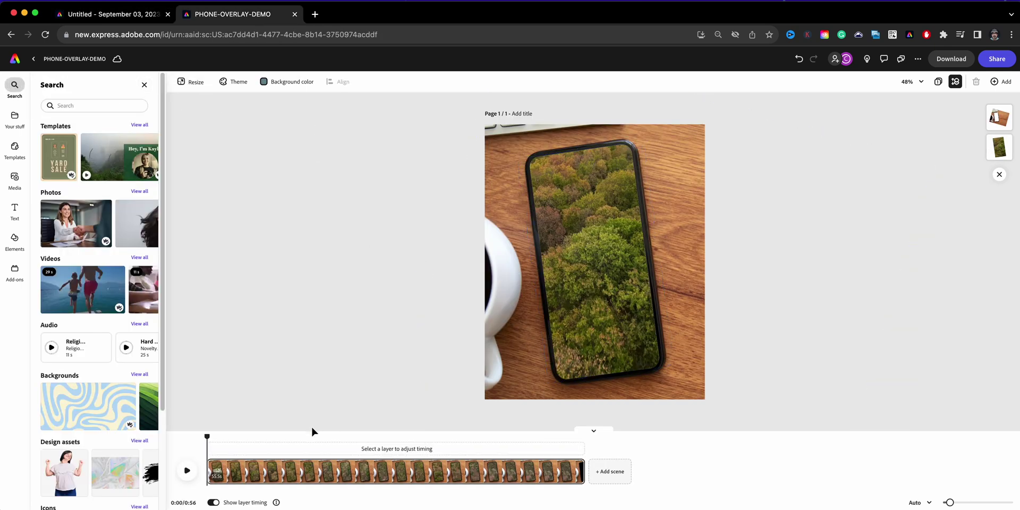
left_click(187, 471)
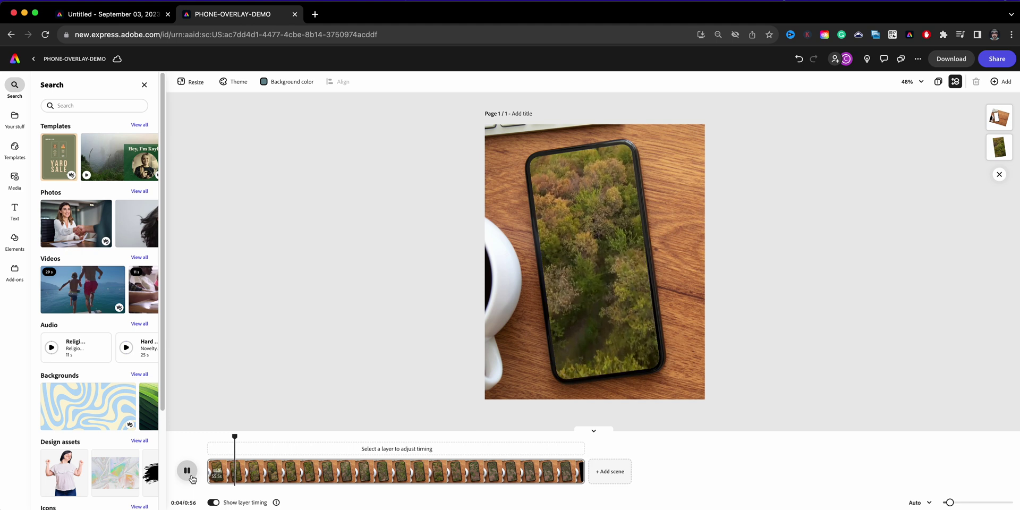
left_click(291, 183)
left_click(139, 17)
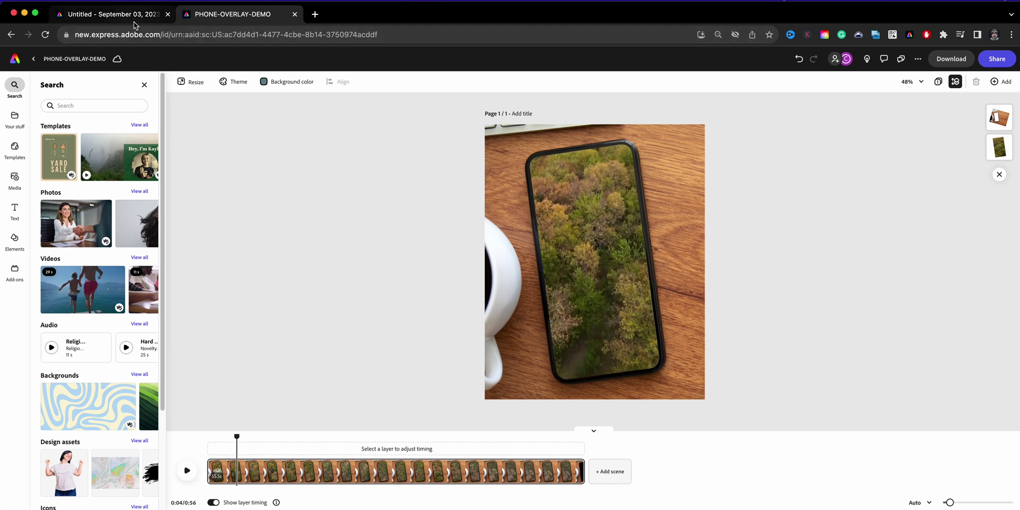